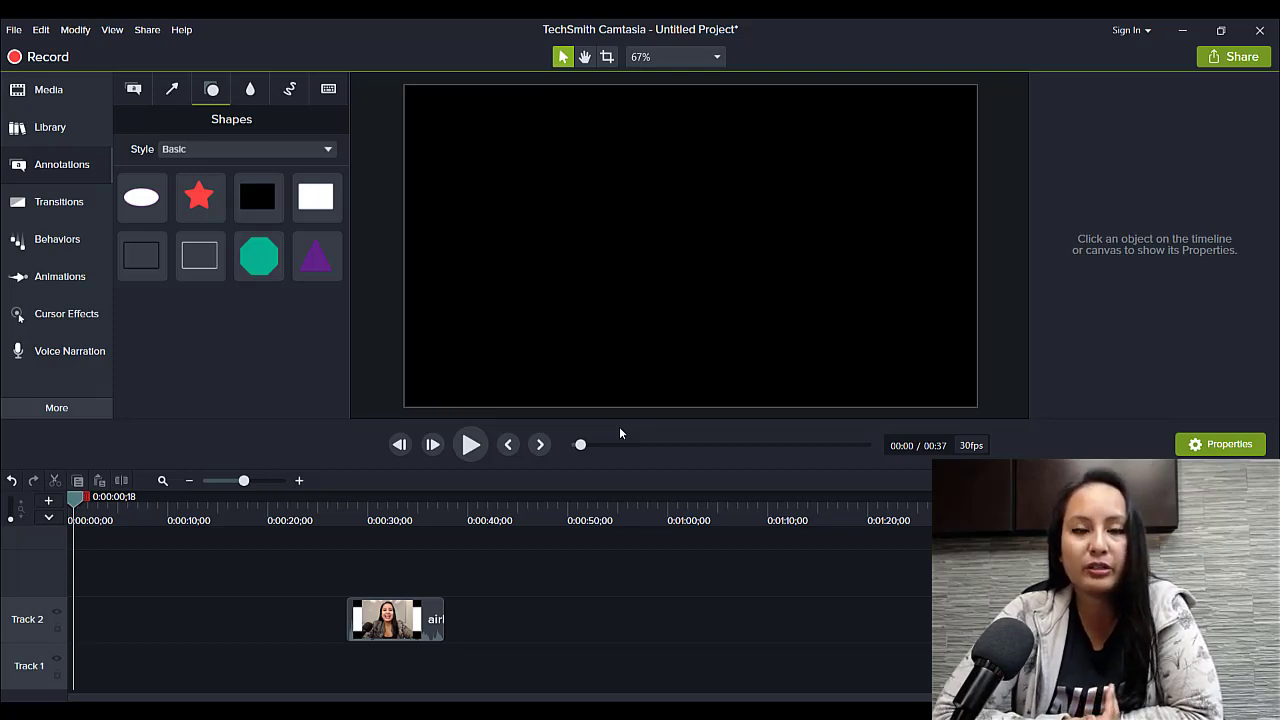
- Move the playhead to about 0:29 on the Track 2 talking-head clip
mouse_move(320, 510)
left_mouse_down()
mouse_move(396, 510)
mouse_move(452, 541)
mouse_move(364, 531)
left_mouse_up()
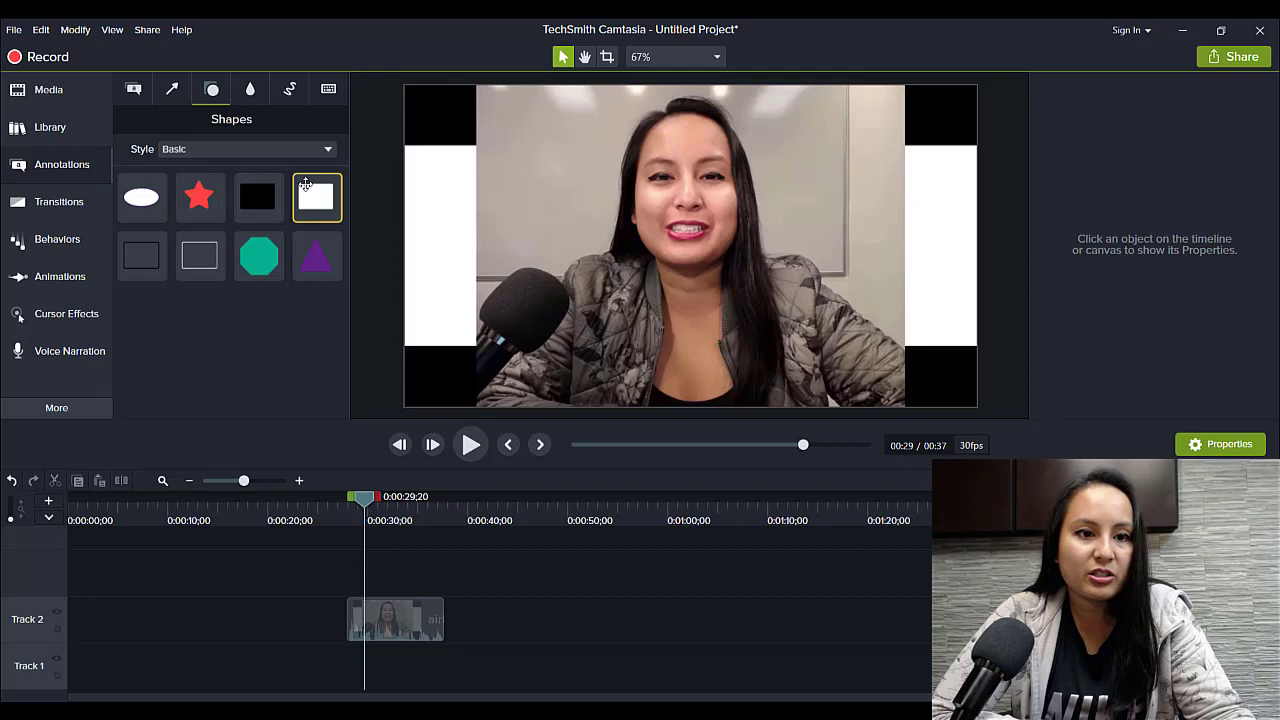
- Add a white rectangle on Track 3, match it to Track 2's length, and stretch it across the canvas
mouse_move(315, 197)
left_mouse_down()
mouse_move(284, 567)
mouse_move(356, 571)
left_mouse_up()
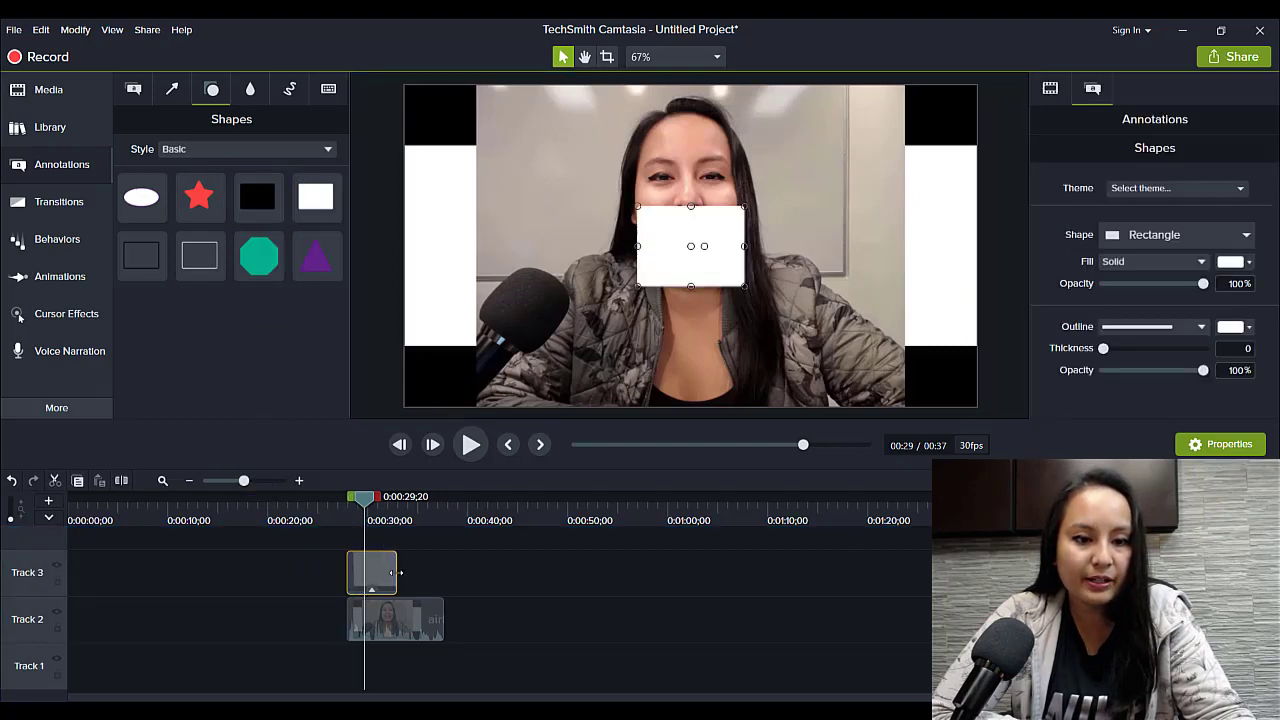
left_click_drag(397, 572, 443, 572)
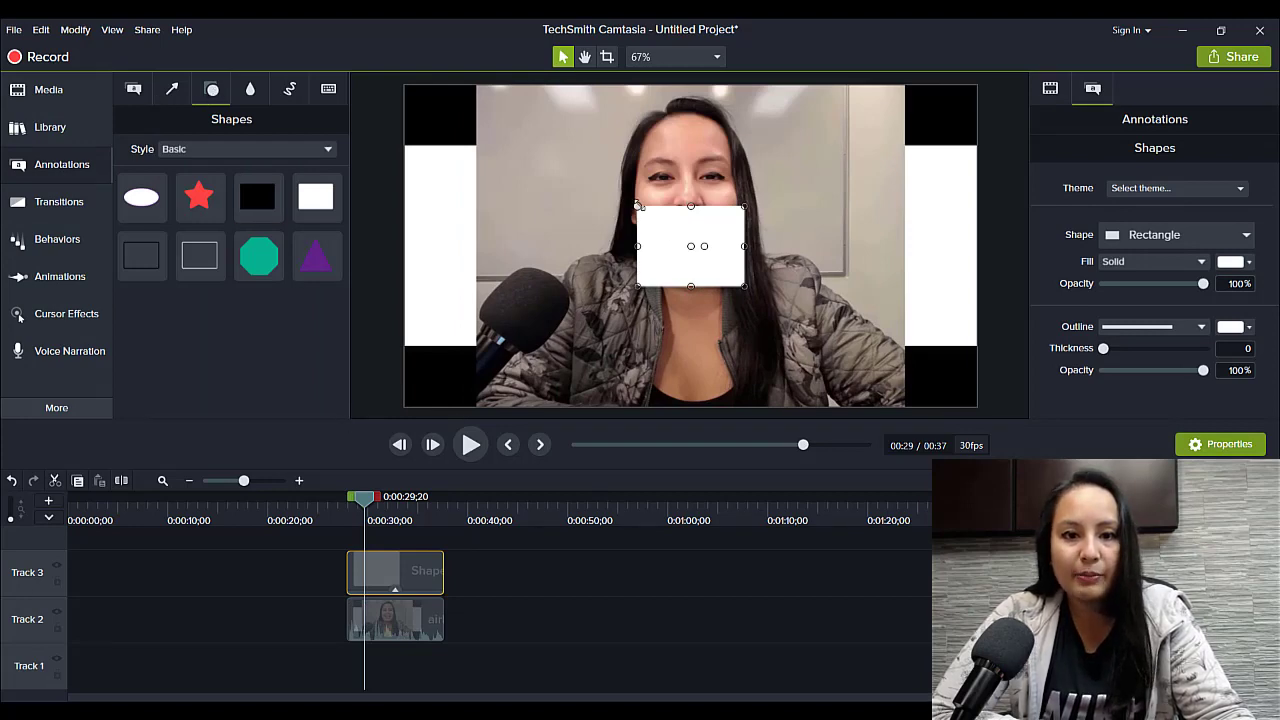
left_click_drag(631, 191, 393, 77)
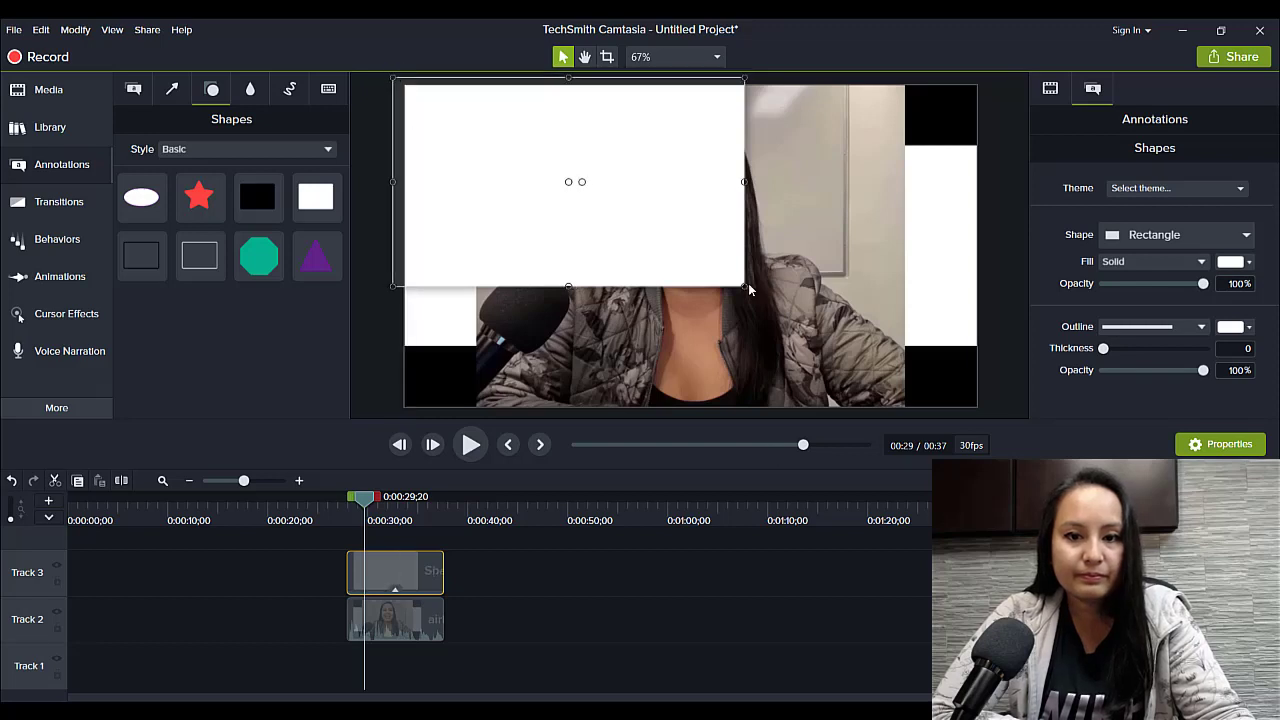
left_click_drag(744, 286, 988, 416)
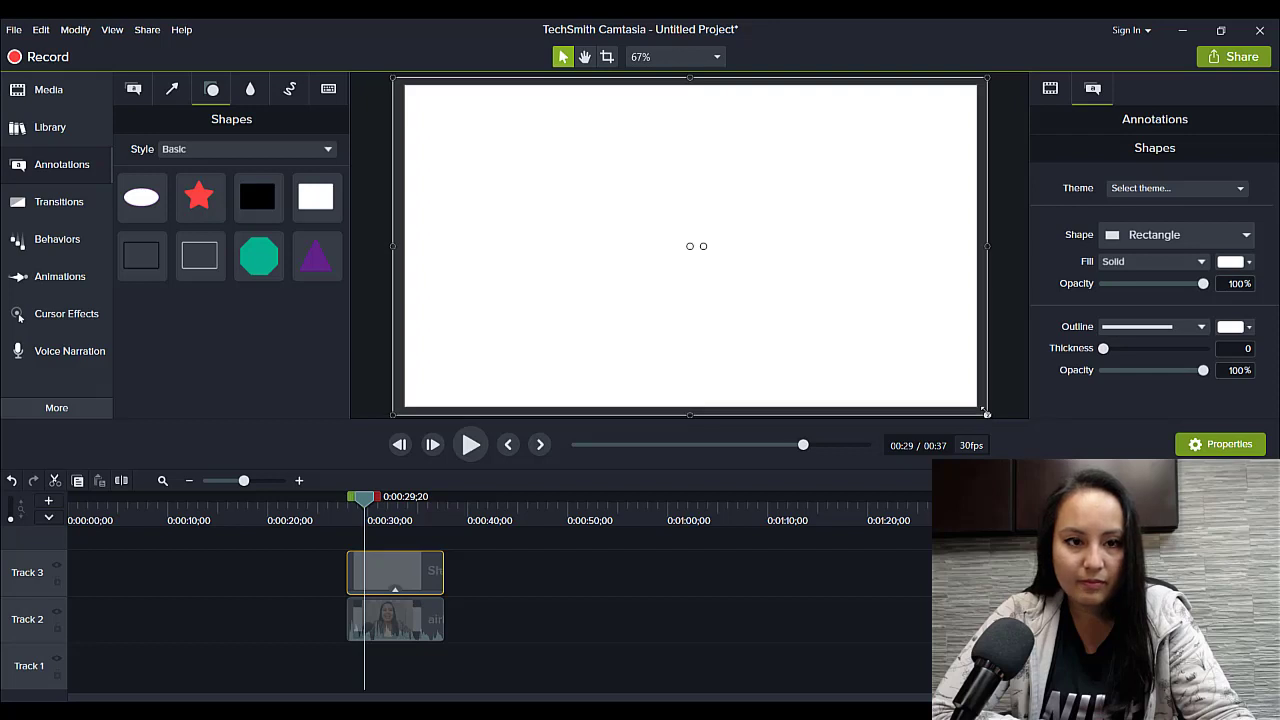
left_click(399, 542)
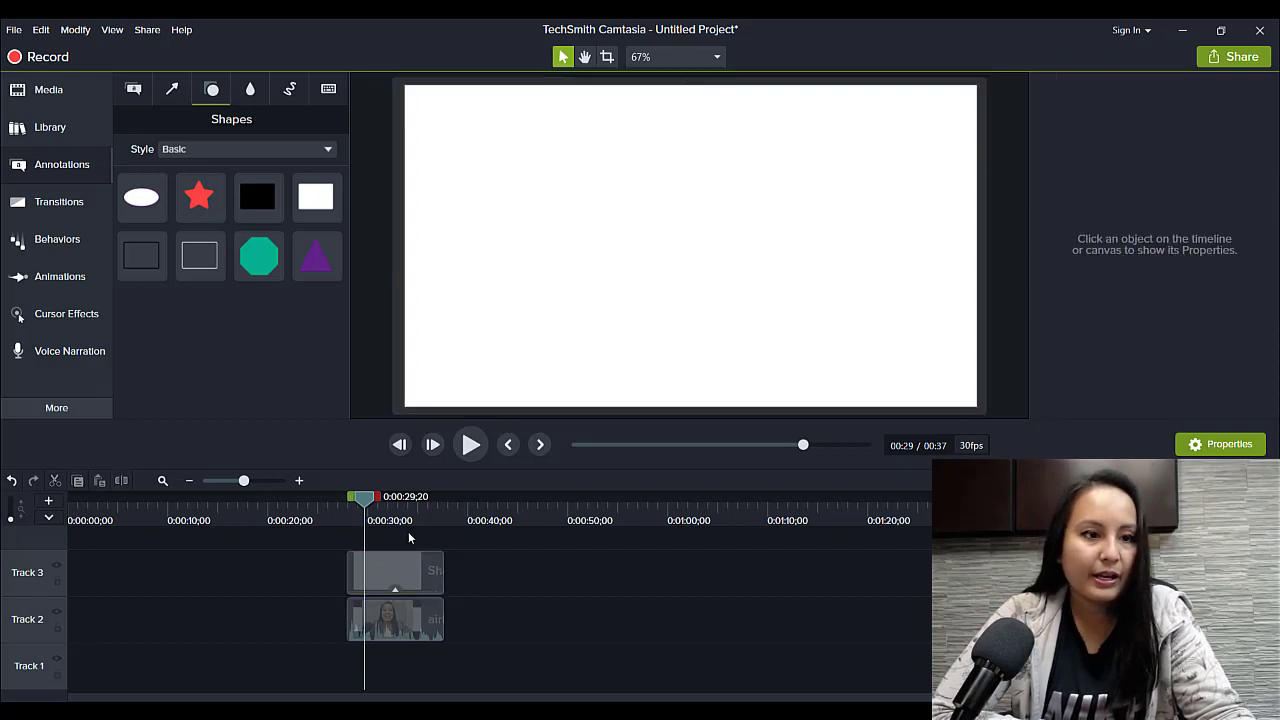
- Add a plain ABC text callout spanning the clip's length, with its font colour set to black #000000
left_click(134, 90)
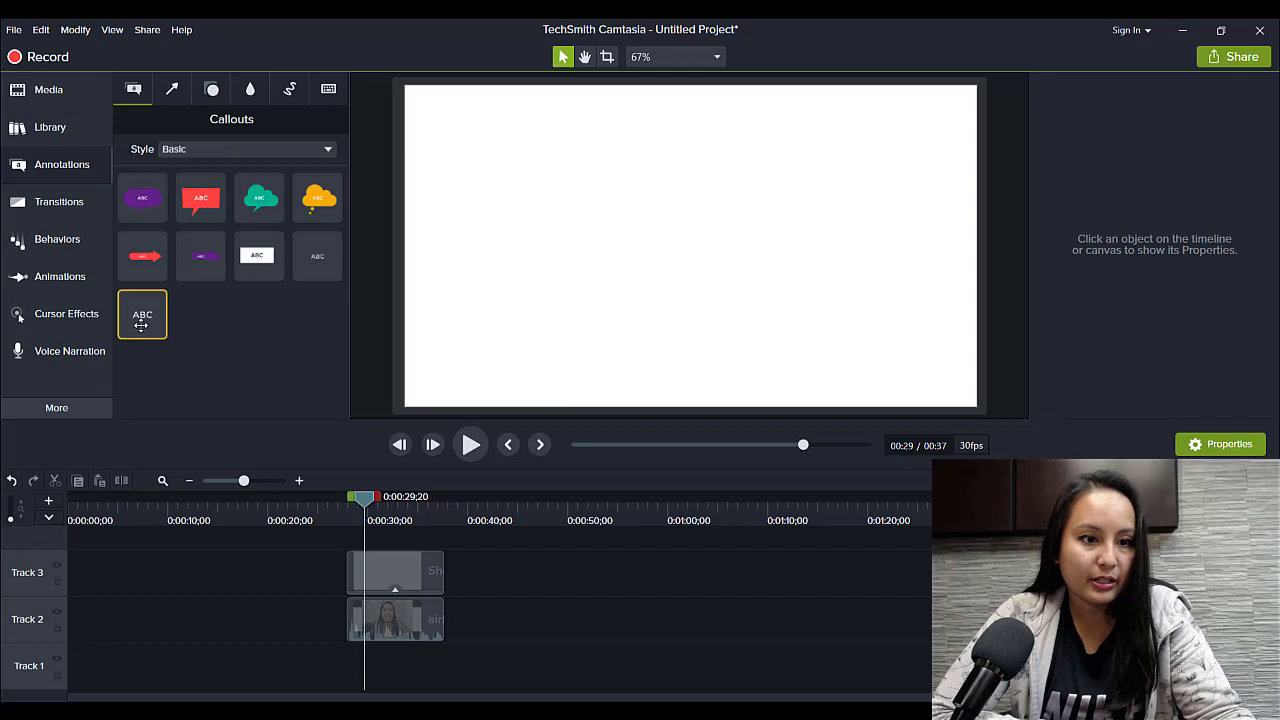
mouse_move(142, 314)
left_mouse_down()
mouse_move(274, 417)
mouse_move(330, 508)
left_mouse_up()
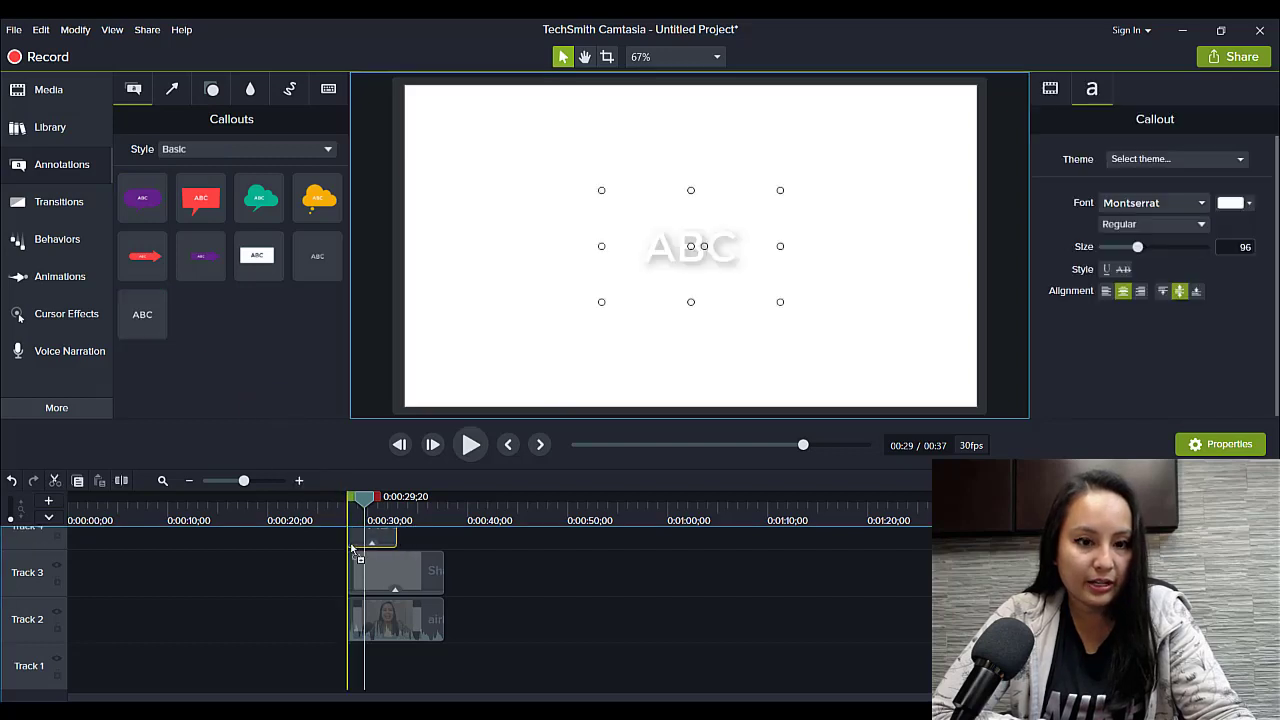
left_click_drag(397, 553, 441, 574)
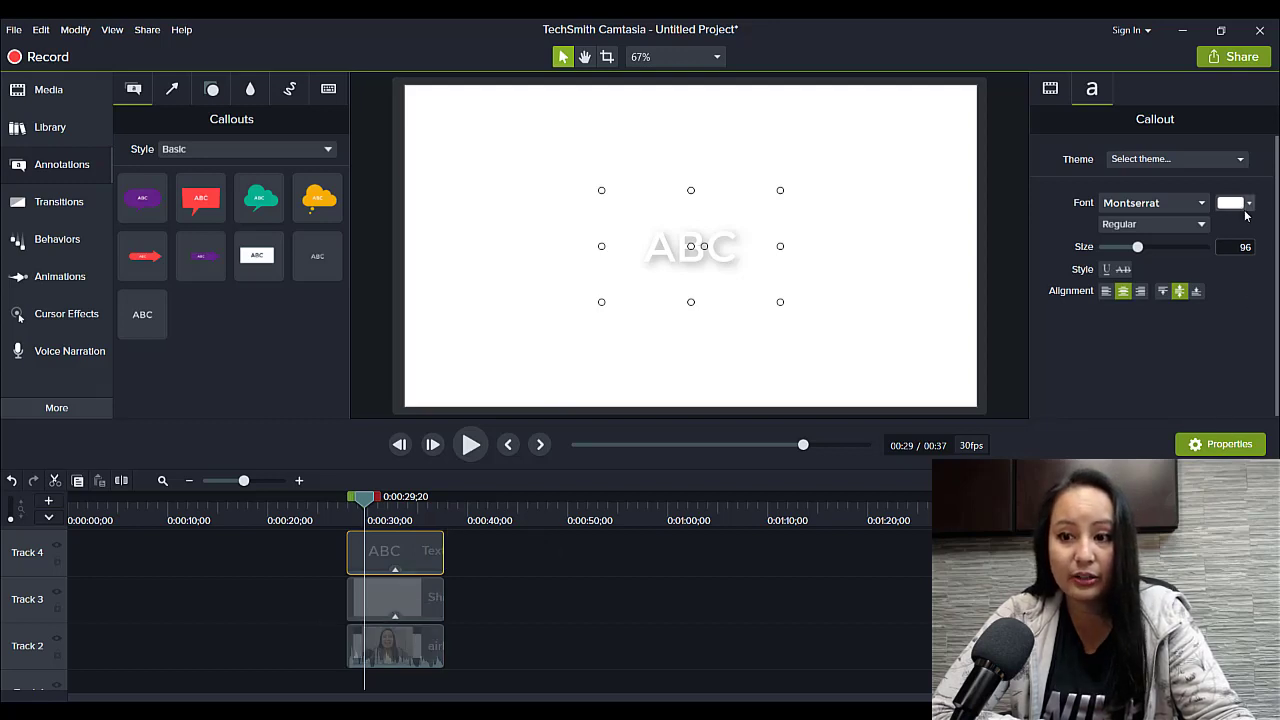
left_click(1248, 205)
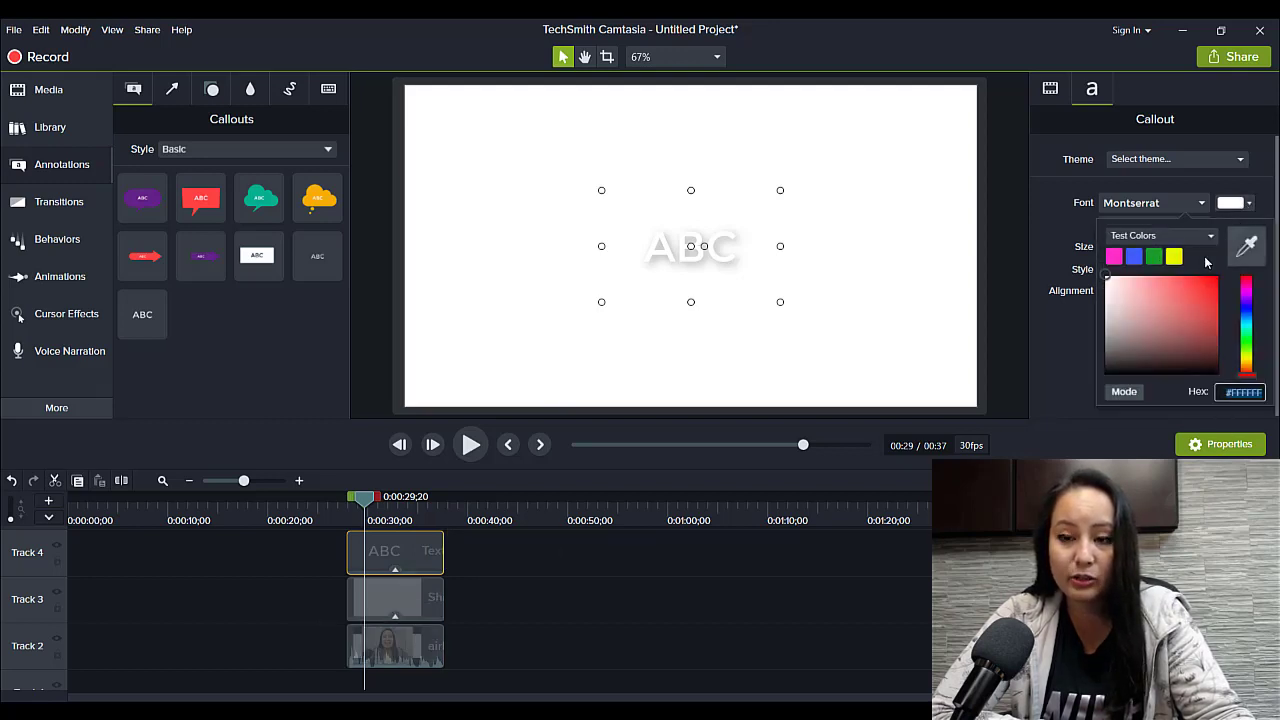
left_click(1124, 293)
left_click_drag(1107, 337, 1063, 387)
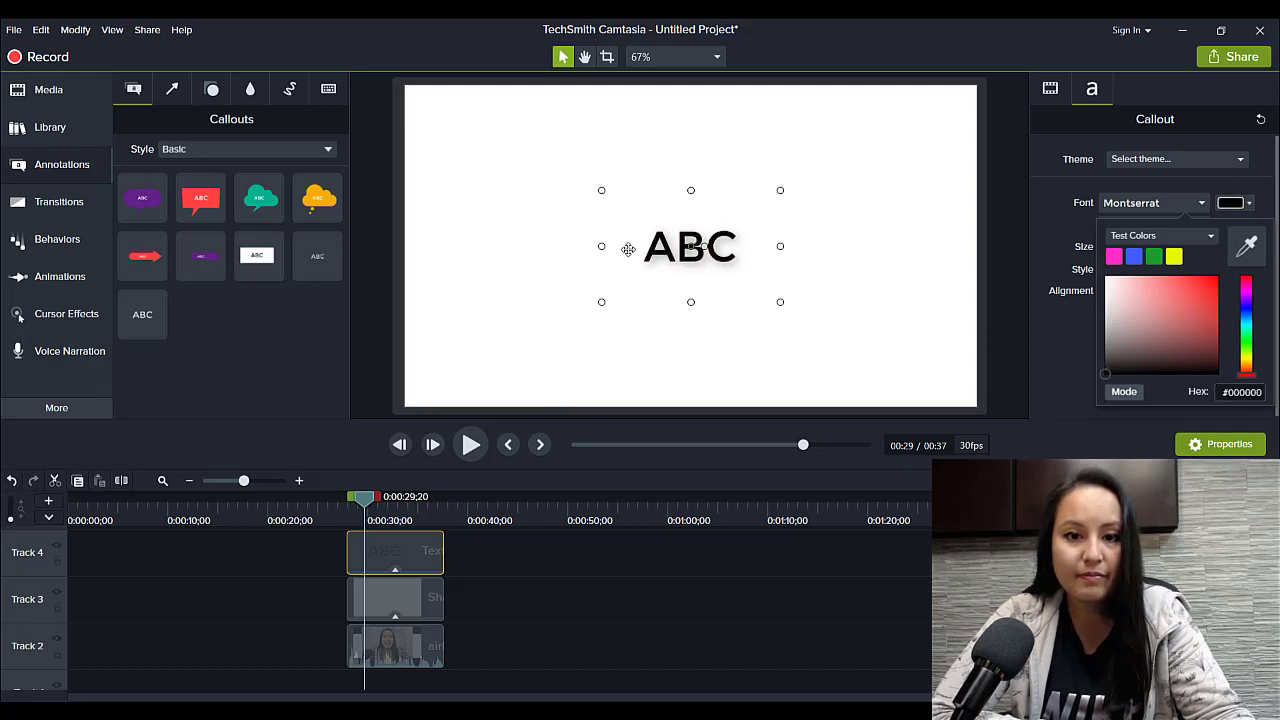
- Change the callout text to 'Hello, my name is Jewel' and widen its box onto one line
double_click(660, 246)
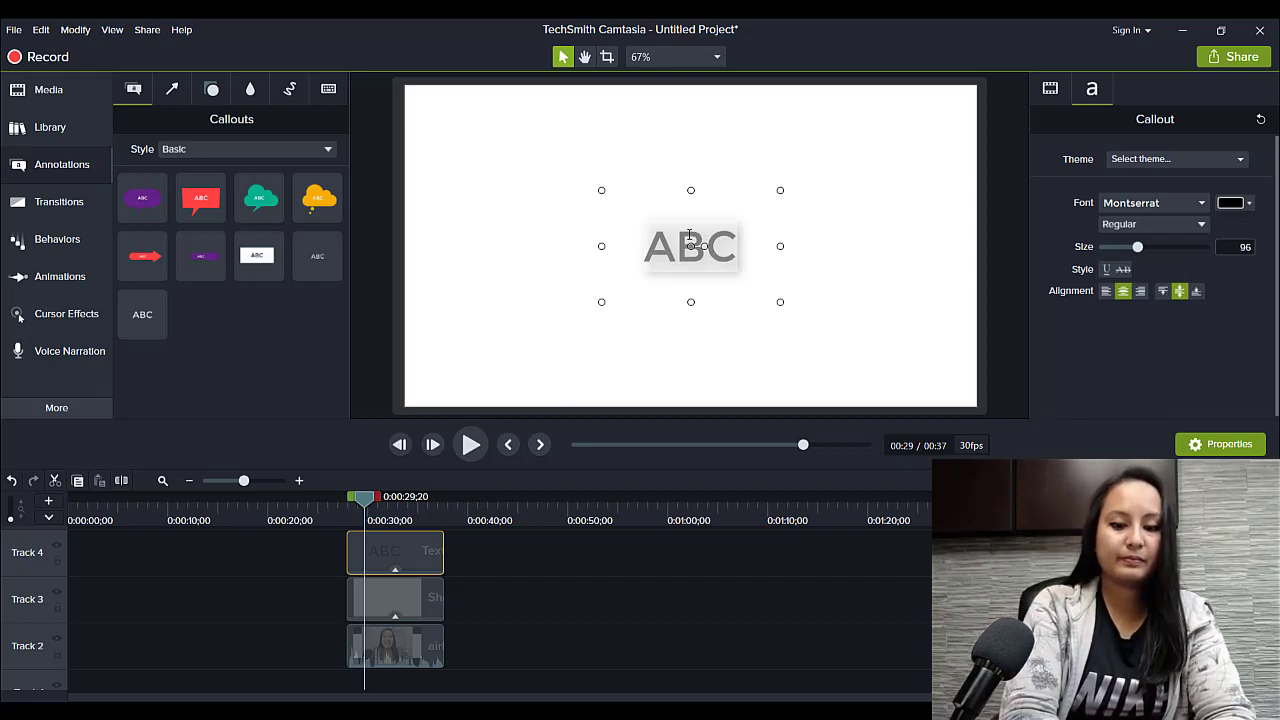
type("H")
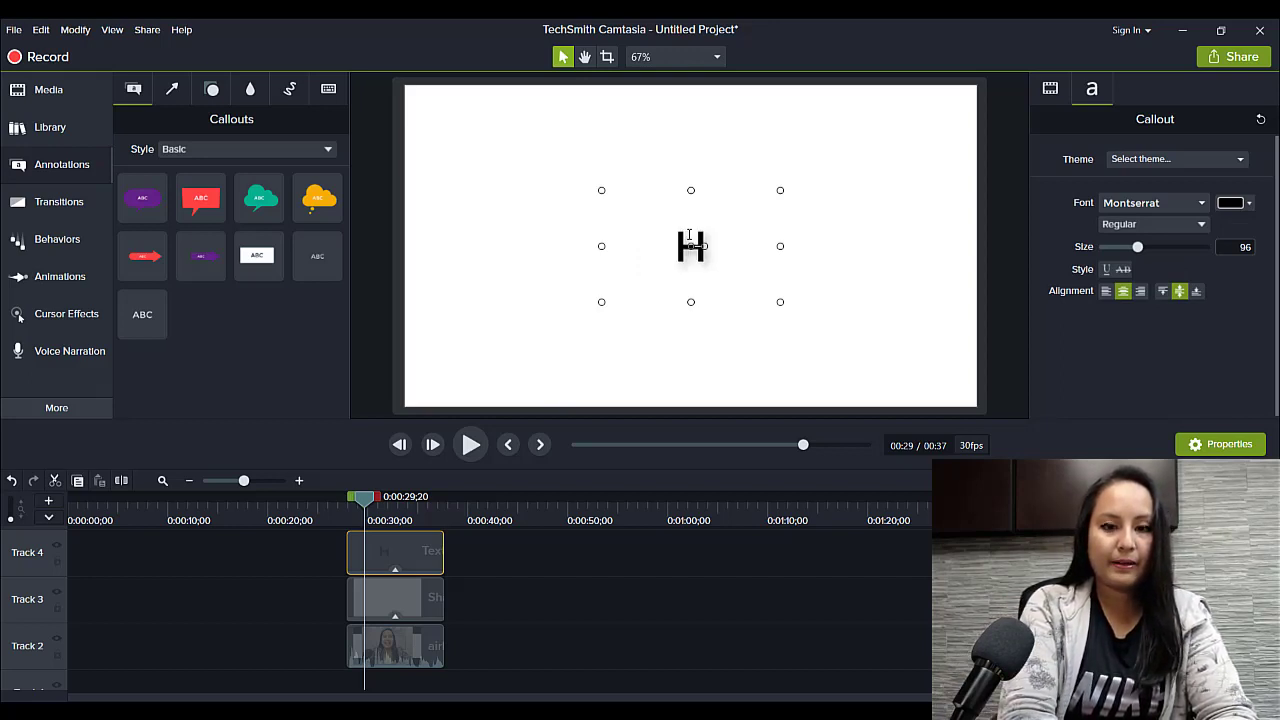
type("ell")
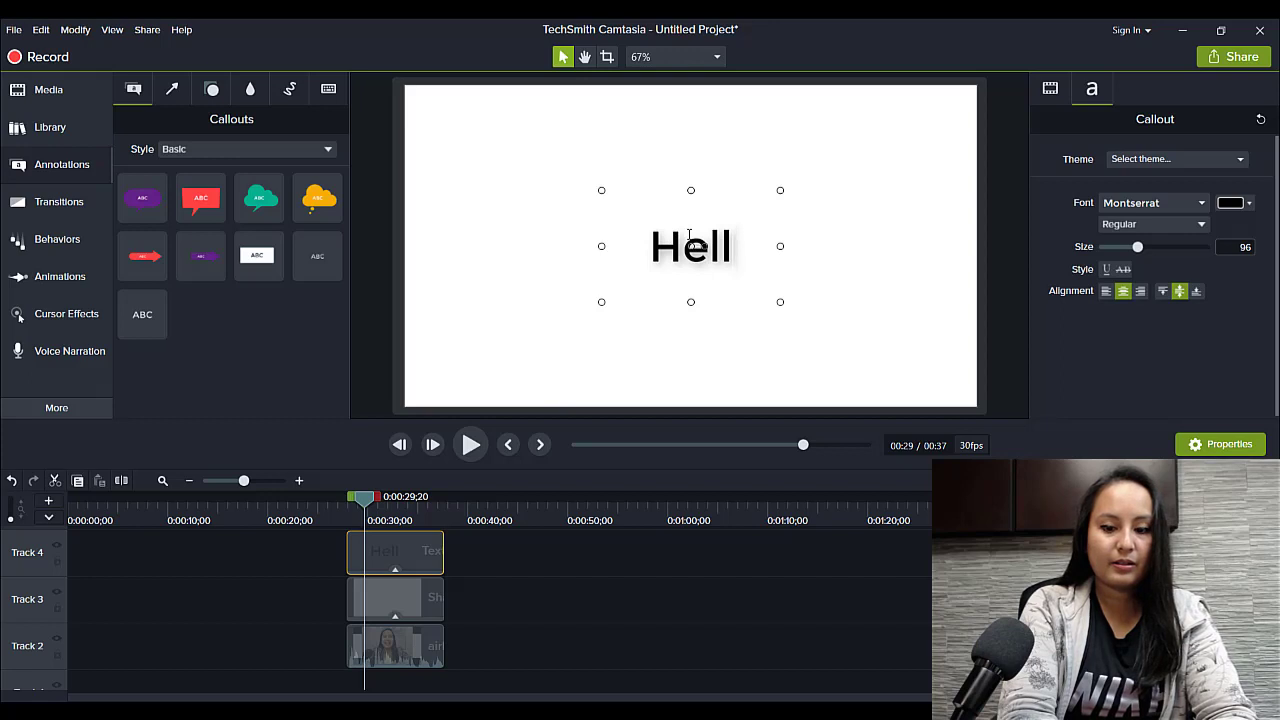
type("o,")
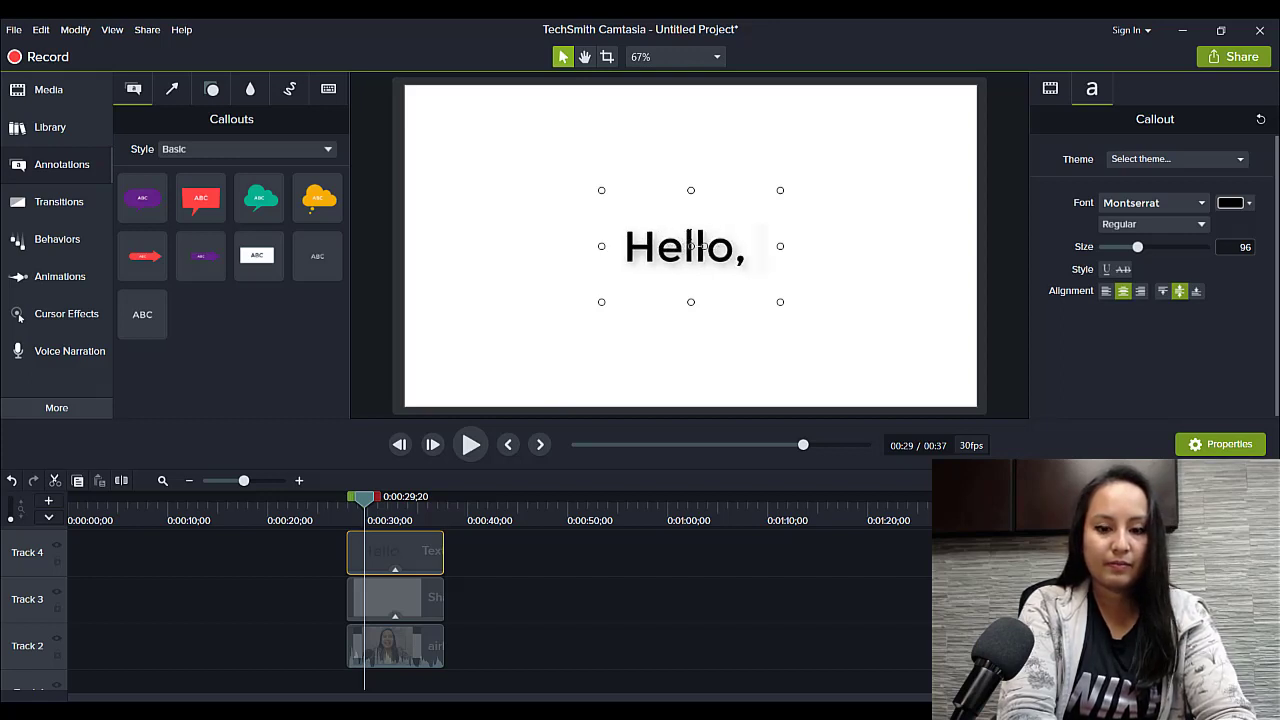
type(" my name is")
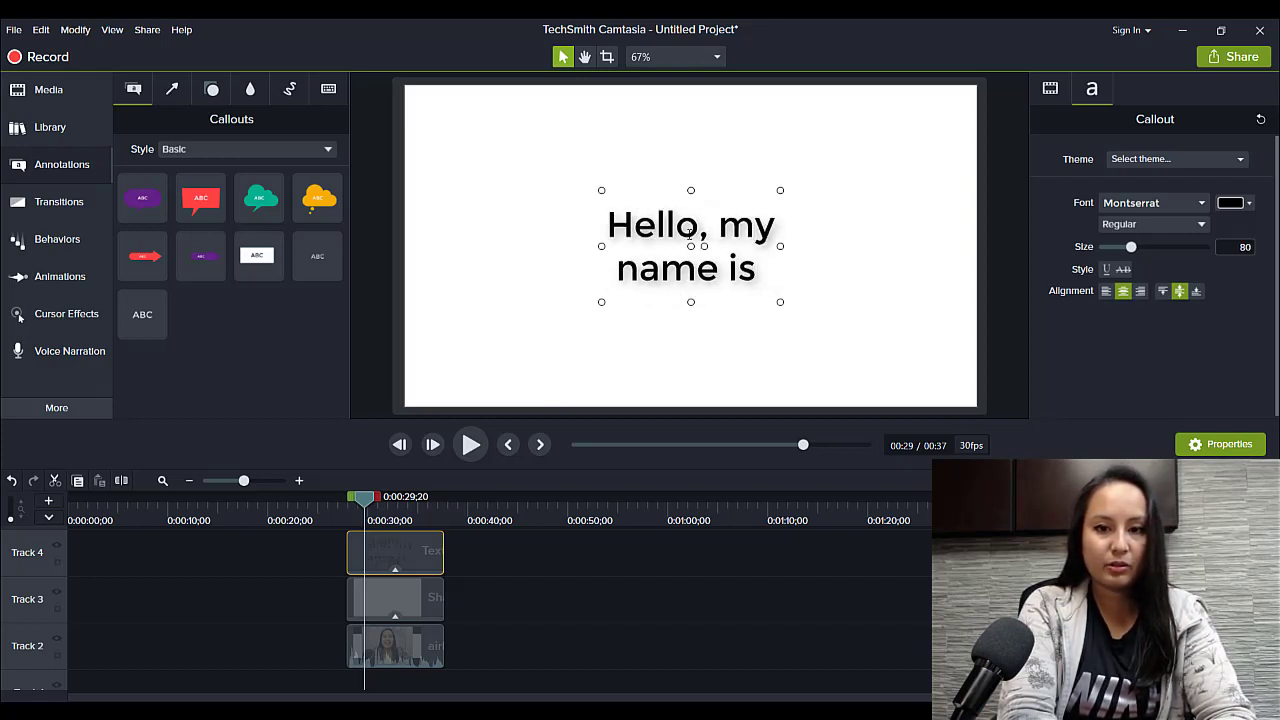
type(" Jewel")
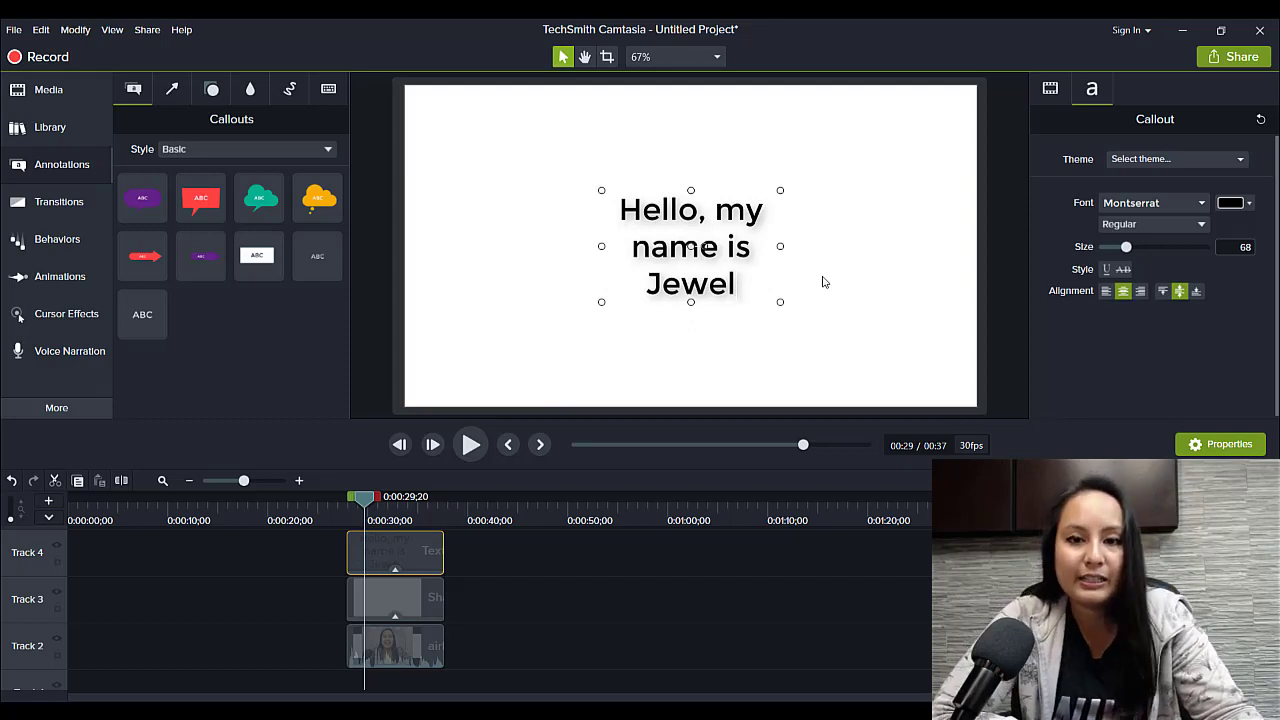
left_click_drag(779, 245, 968, 265)
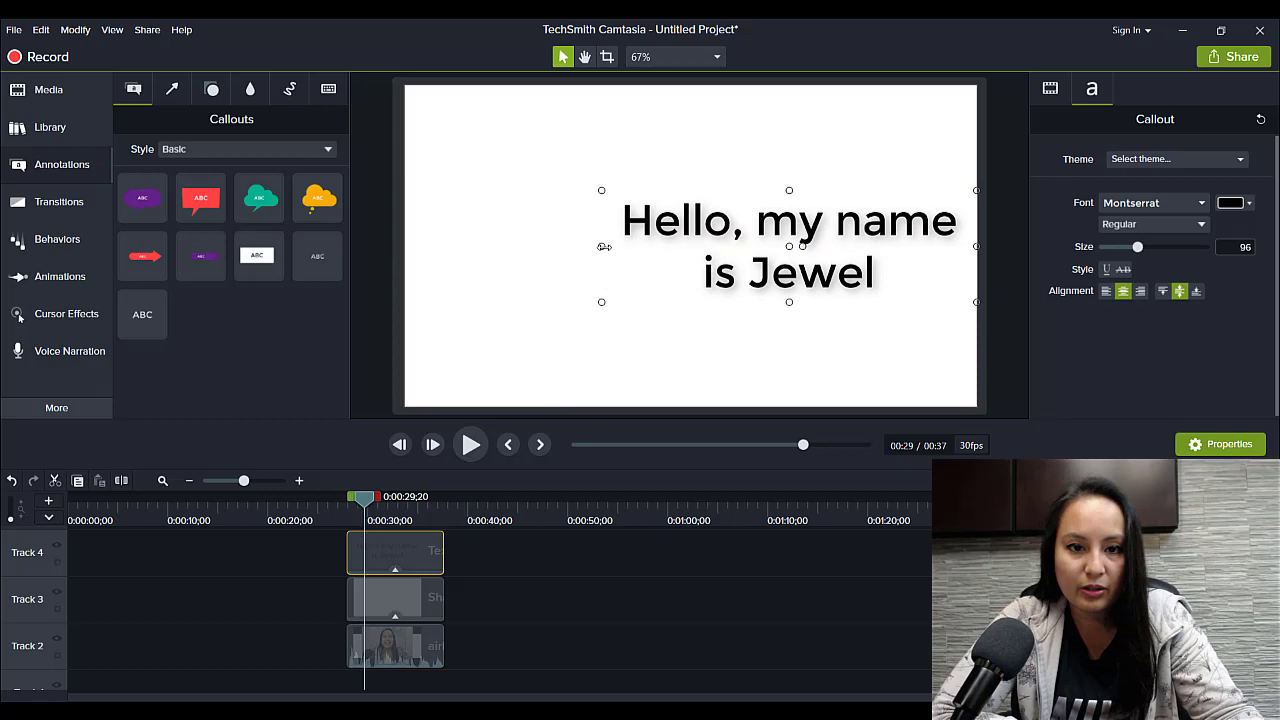
left_click_drag(601, 246, 410, 236)
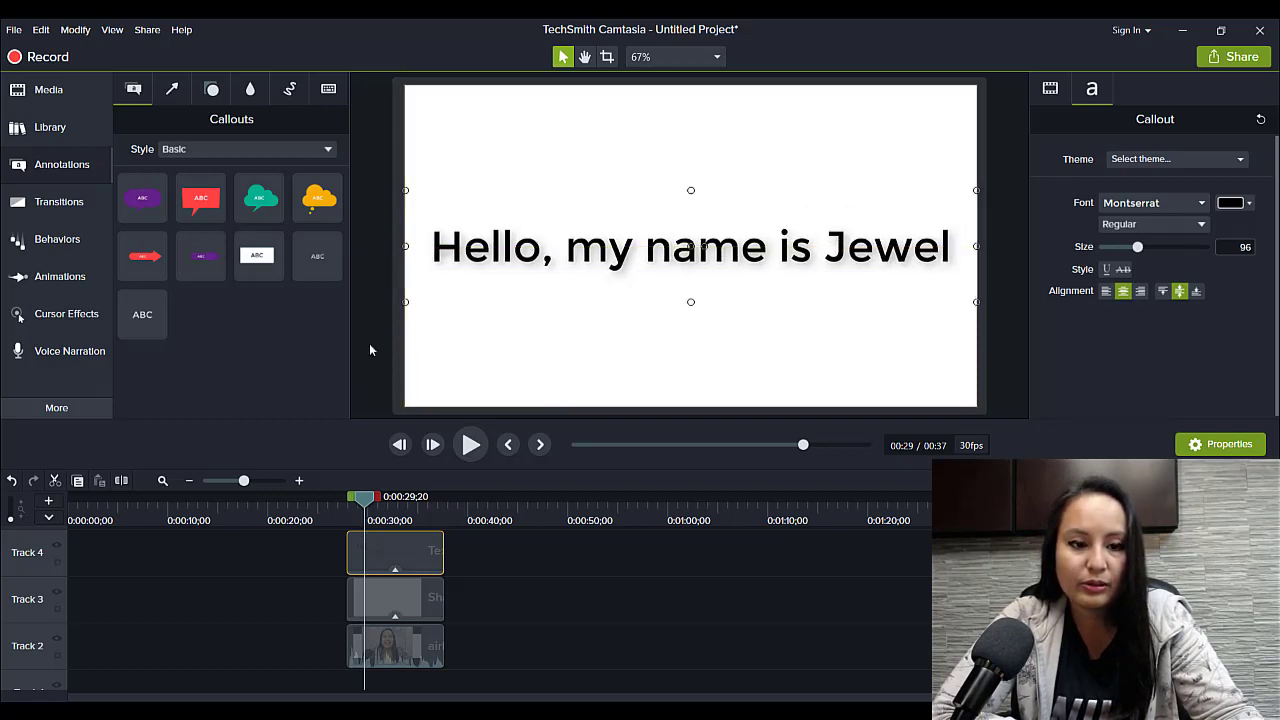
- Lower the white rectangle's opacity to about 57% in Visual Properties
left_click(404, 599)
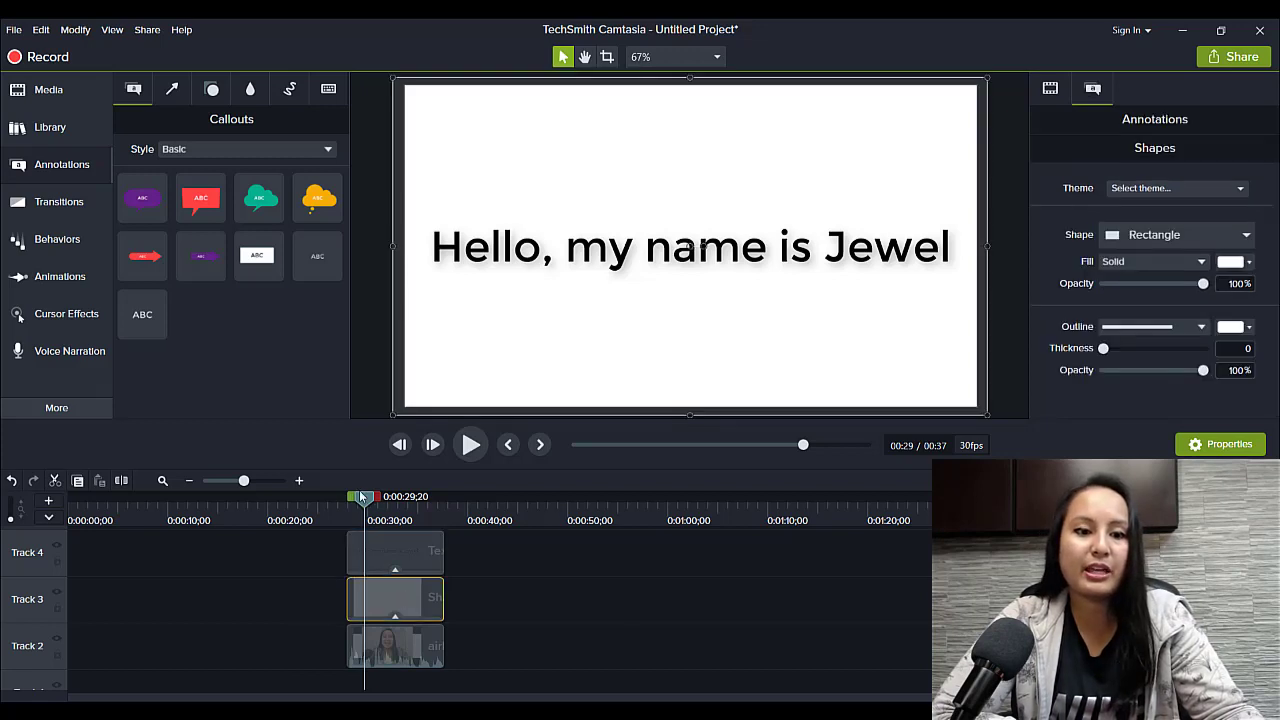
left_click_drag(388, 510, 369, 510)
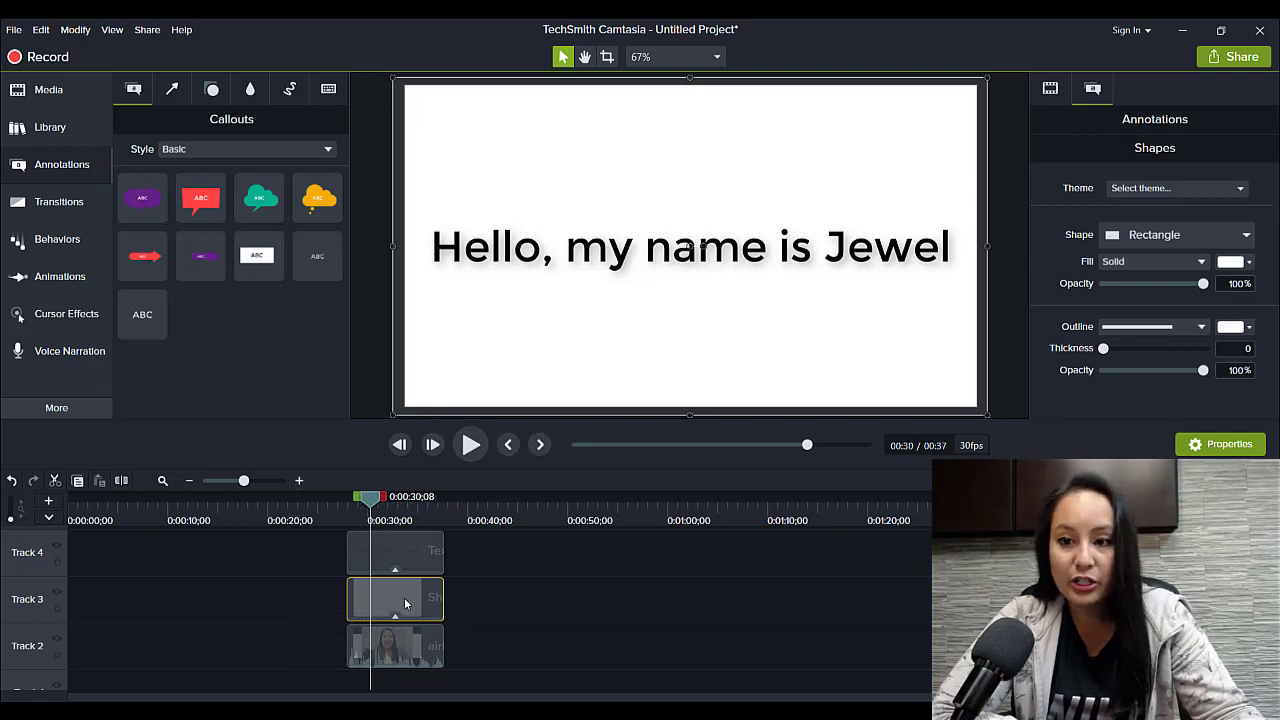
left_click(1049, 91)
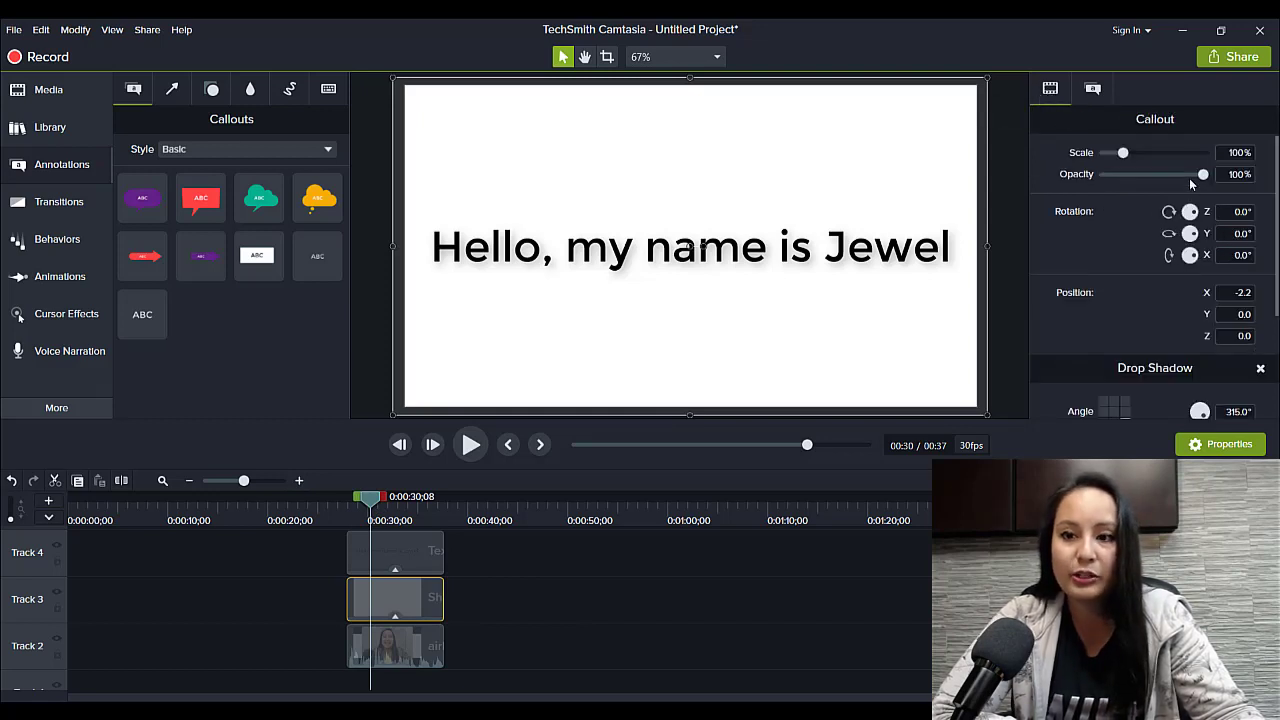
left_click_drag(1203, 174, 1163, 174)
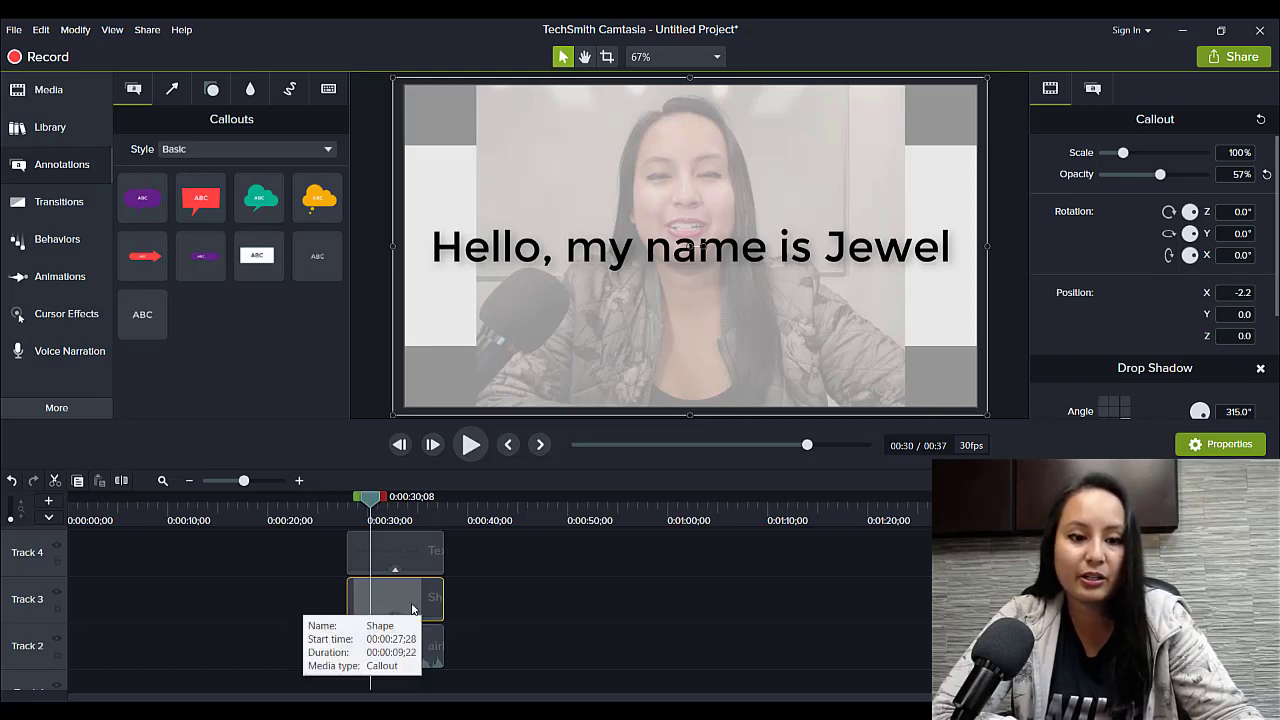
- Reduce the rectangle's opacity to 54% and move its Track 3 clip earlier, to about 0:07
left_click_drag(412, 608, 678, 603)
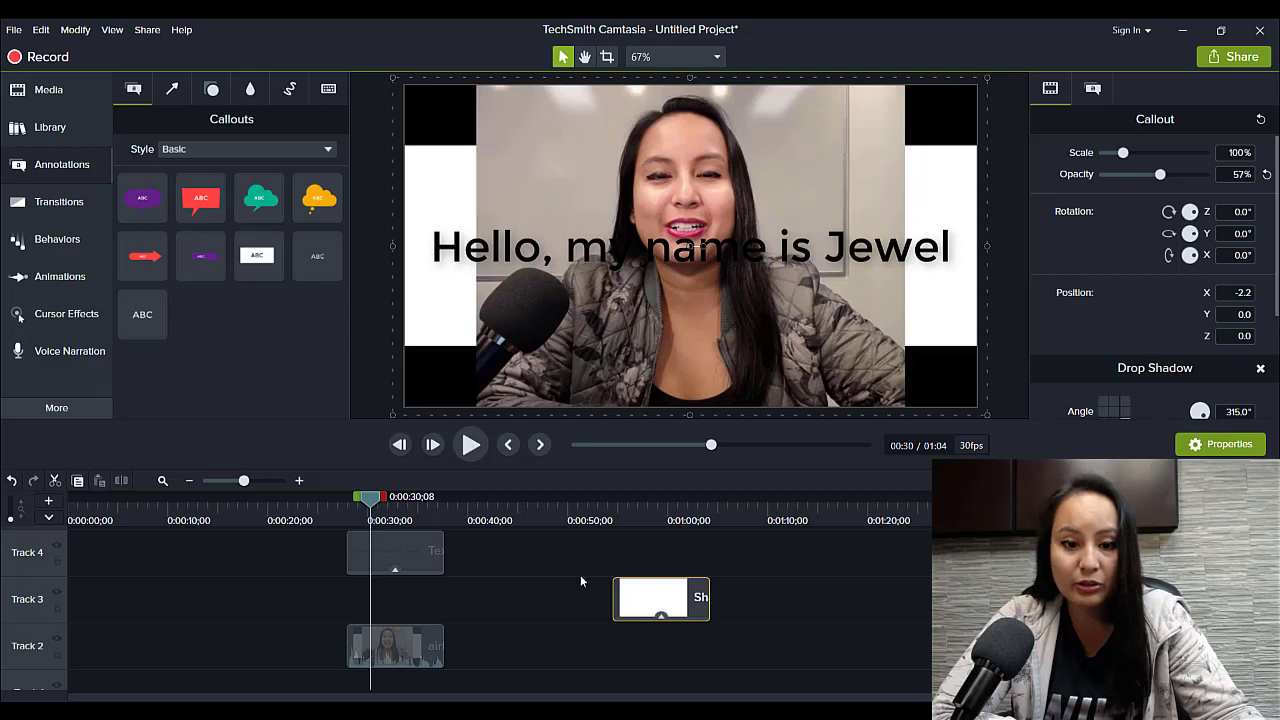
left_click_drag(617, 598, 360, 601)
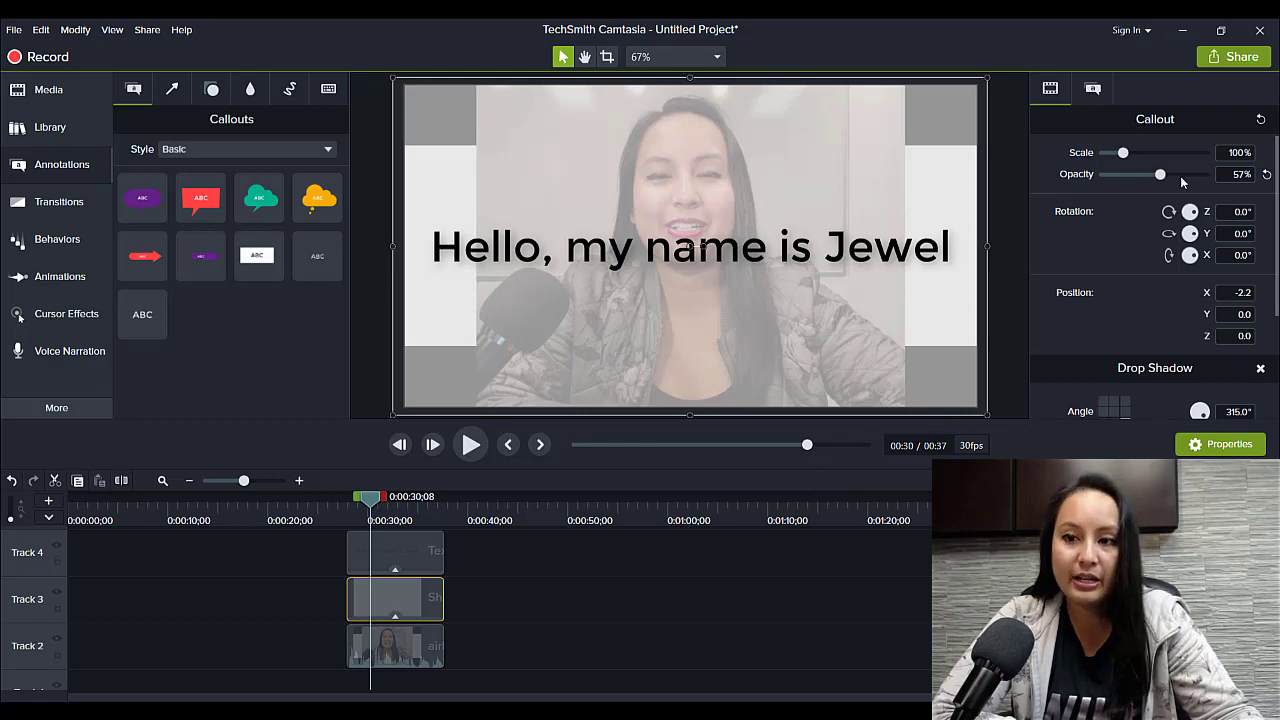
left_click_drag(1162, 179, 1158, 177)
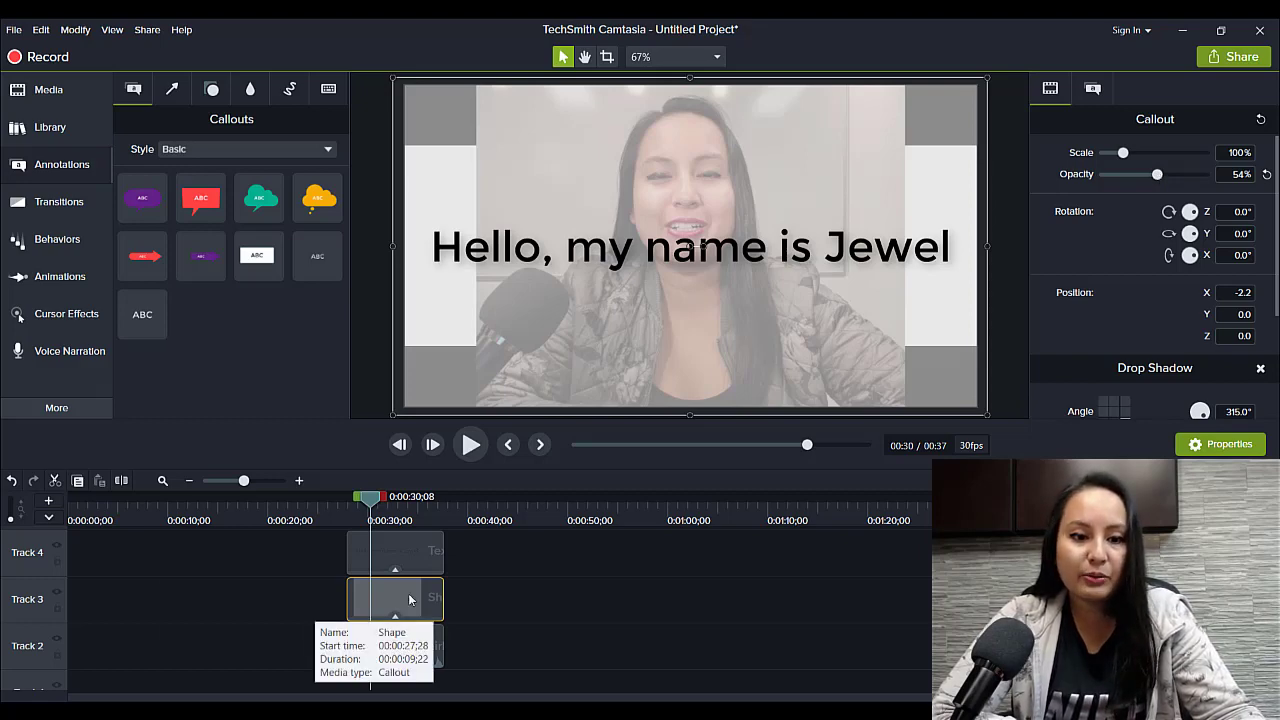
left_click_drag(409, 599, 203, 590)
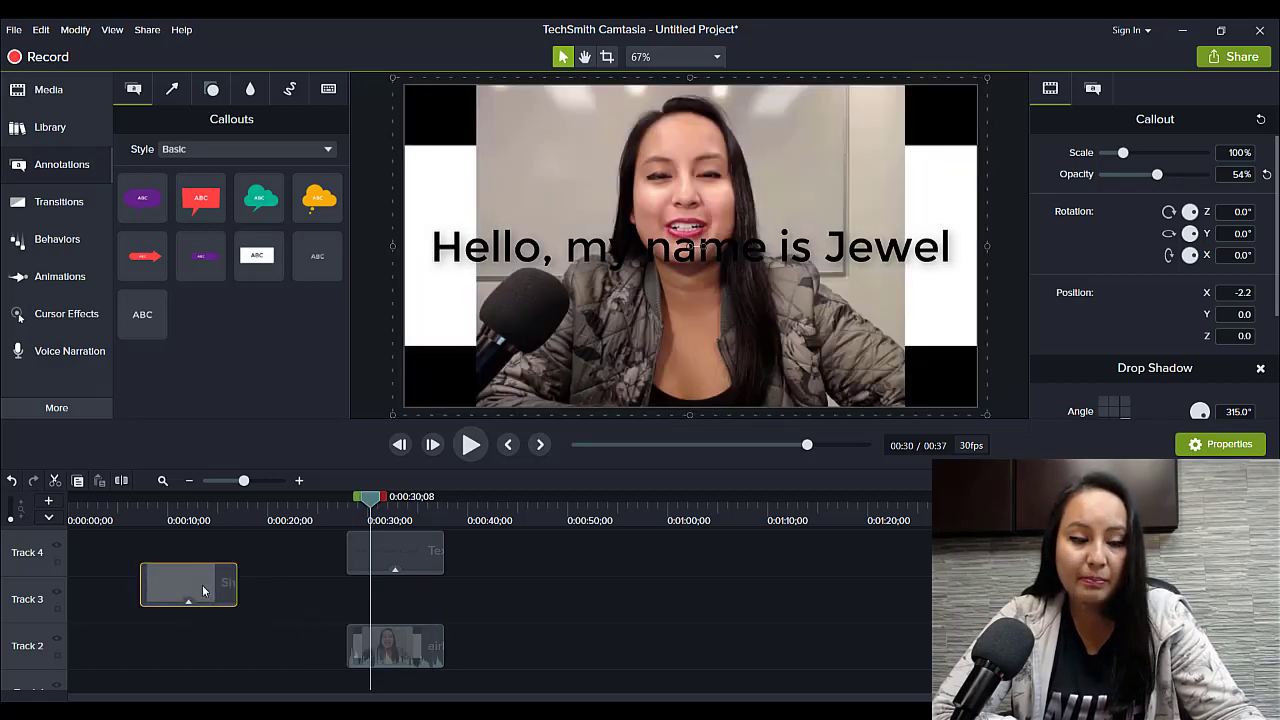
- Add a black rectangle on Track 3, matched to the clips' length and stretched to fill the canvas
left_click(211, 90)
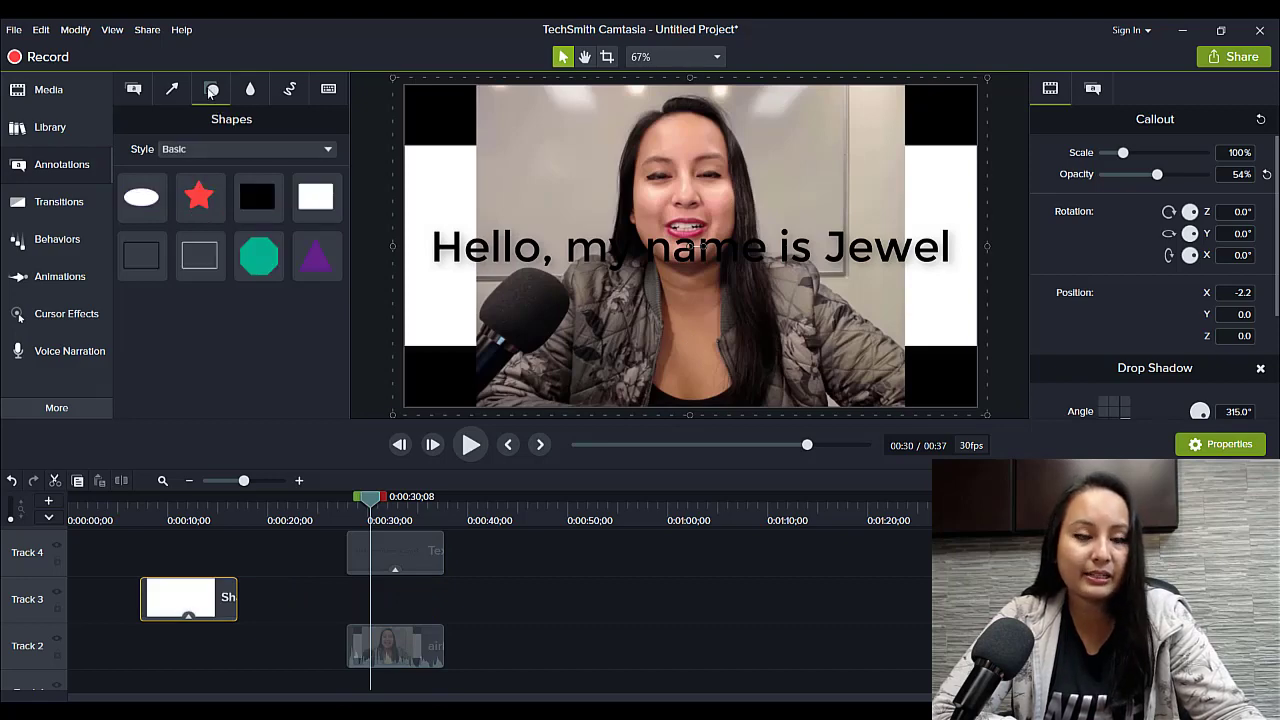
mouse_move(257, 197)
left_mouse_down()
mouse_move(345, 590)
mouse_move(360, 602)
left_mouse_up()
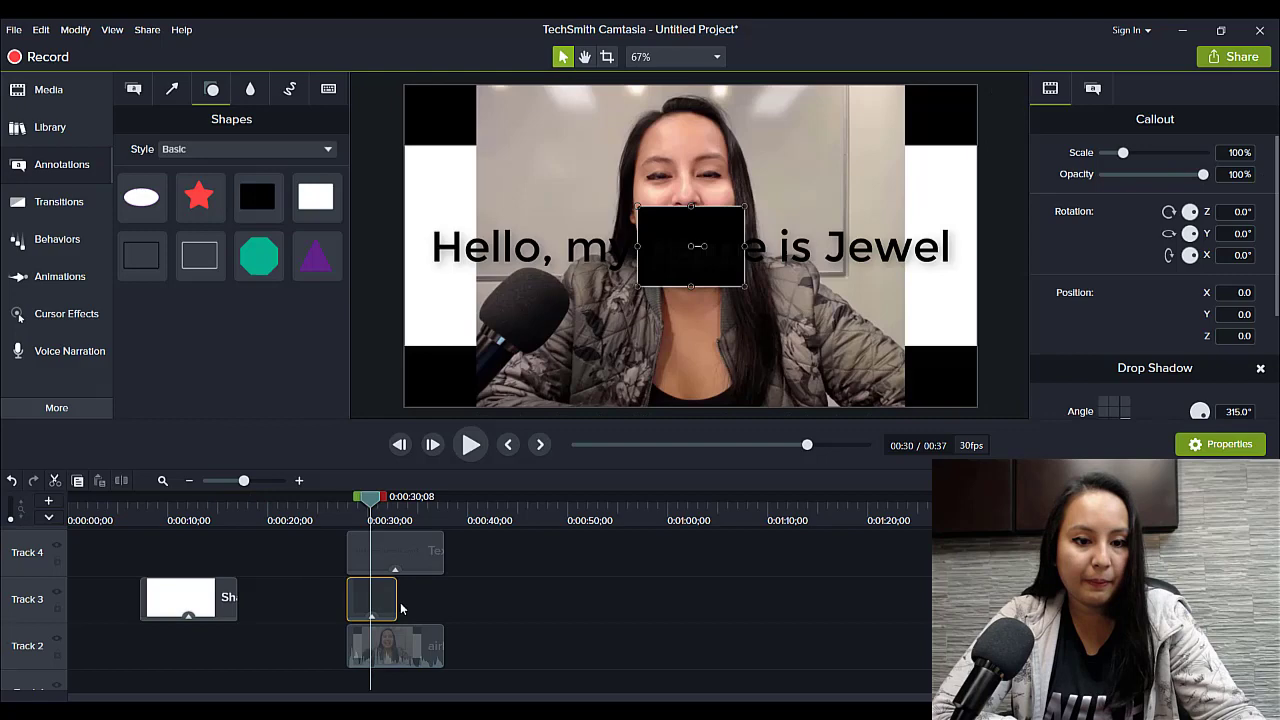
left_click_drag(395, 608, 443, 606)
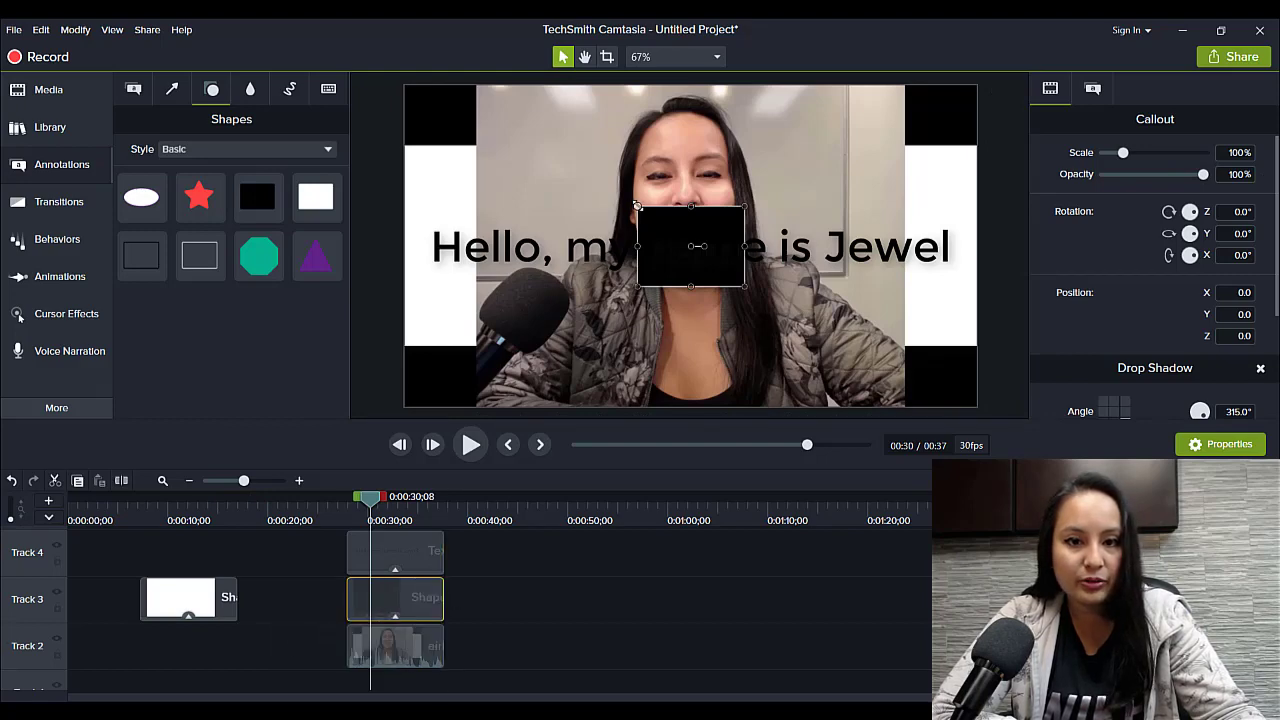
left_click_drag(611, 190, 393, 73)
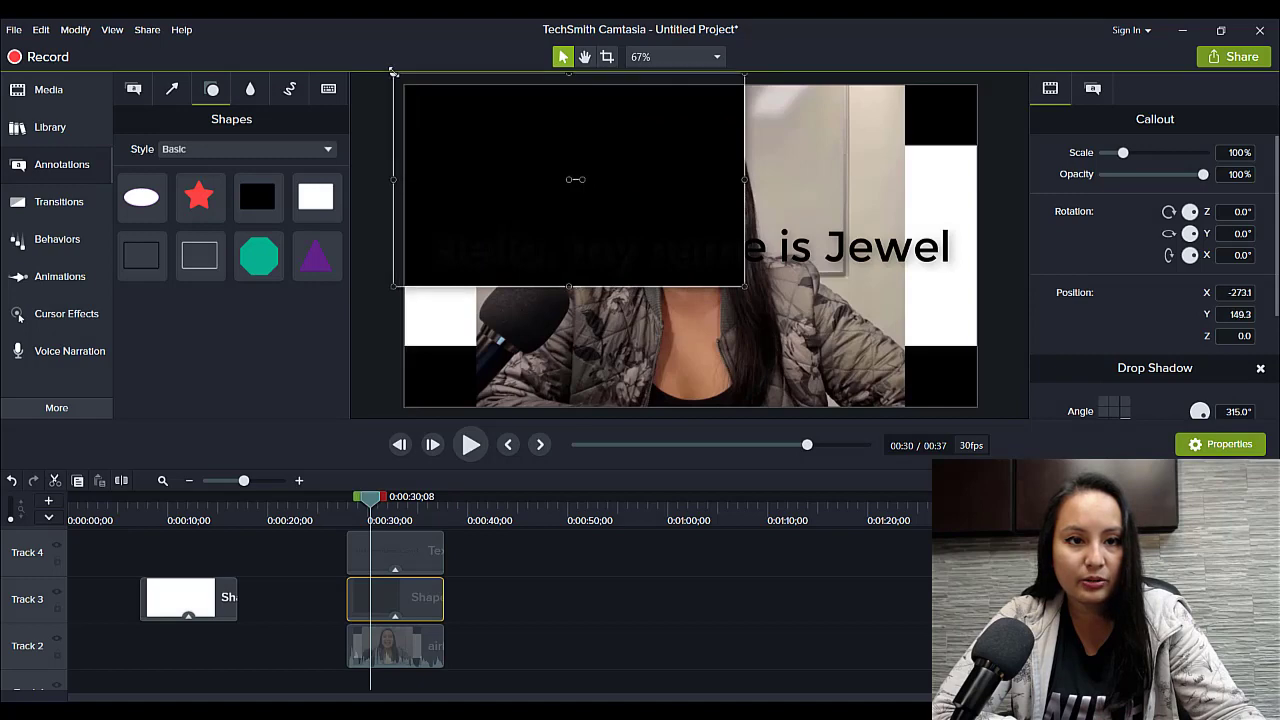
left_click_drag(743, 285, 982, 413)
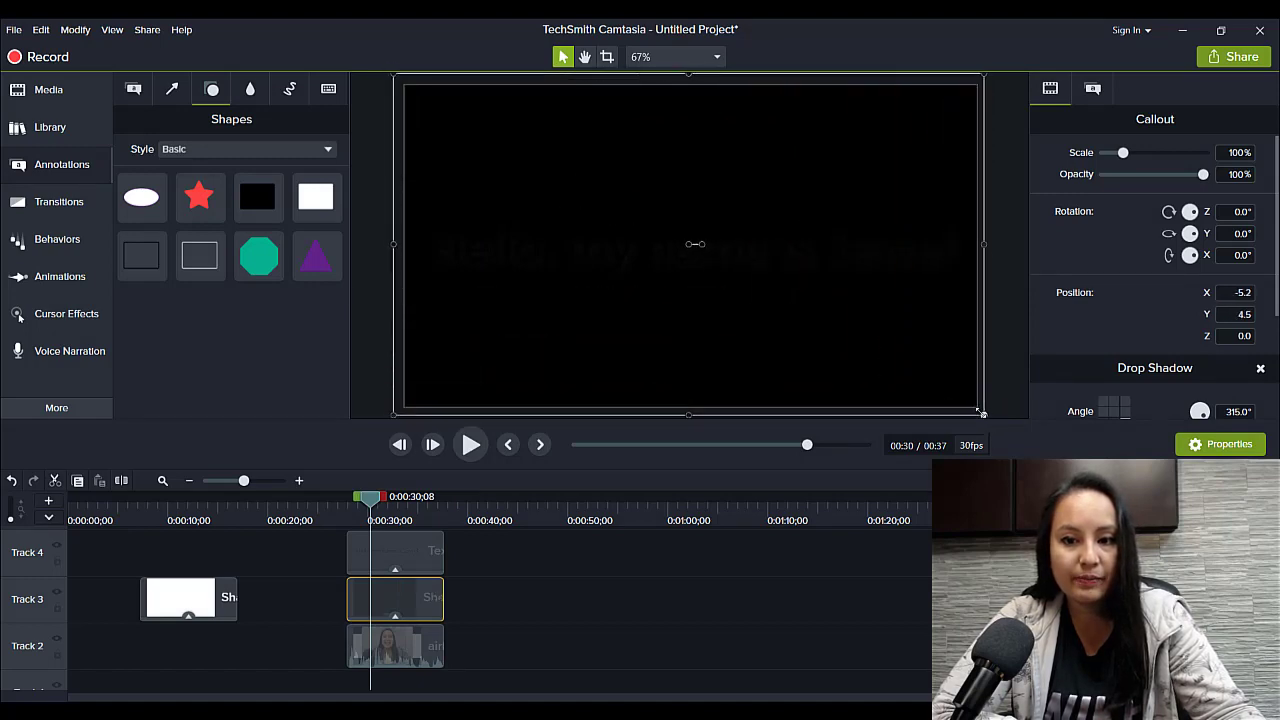
- Set the greeting text's font colour to white (#FFFFFF) on Track 4
left_click(407, 556)
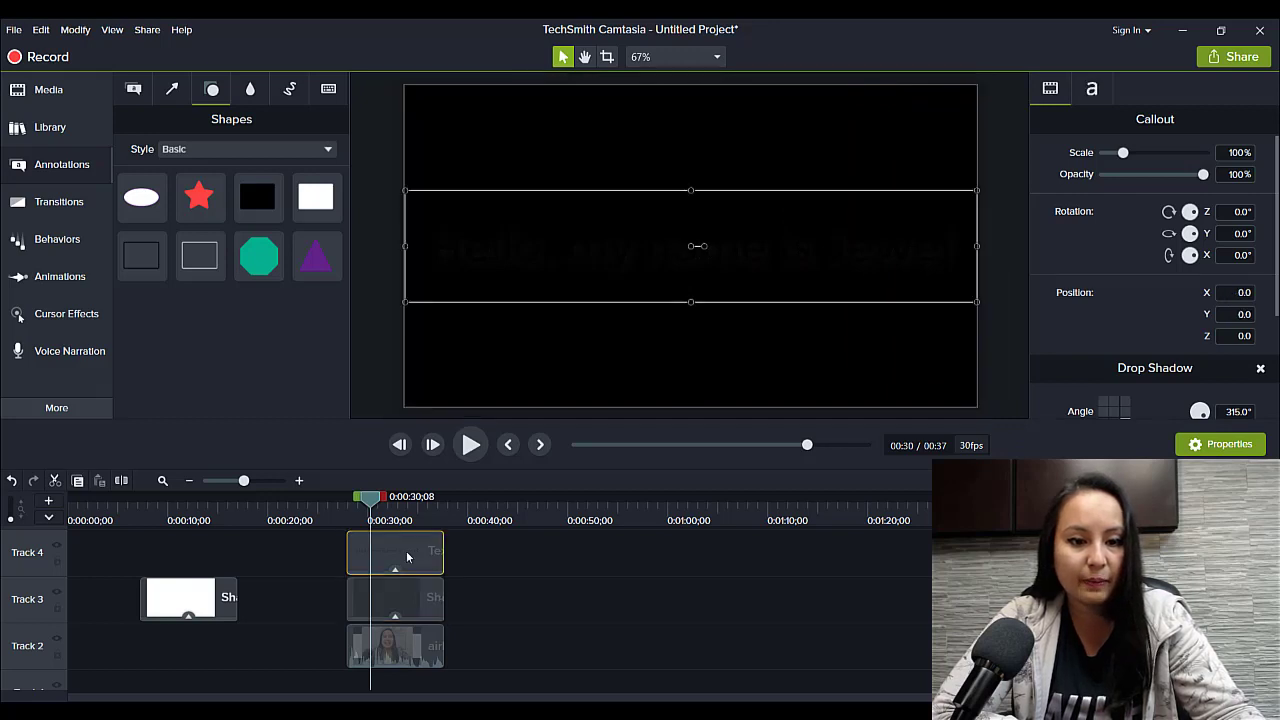
left_click(1090, 92)
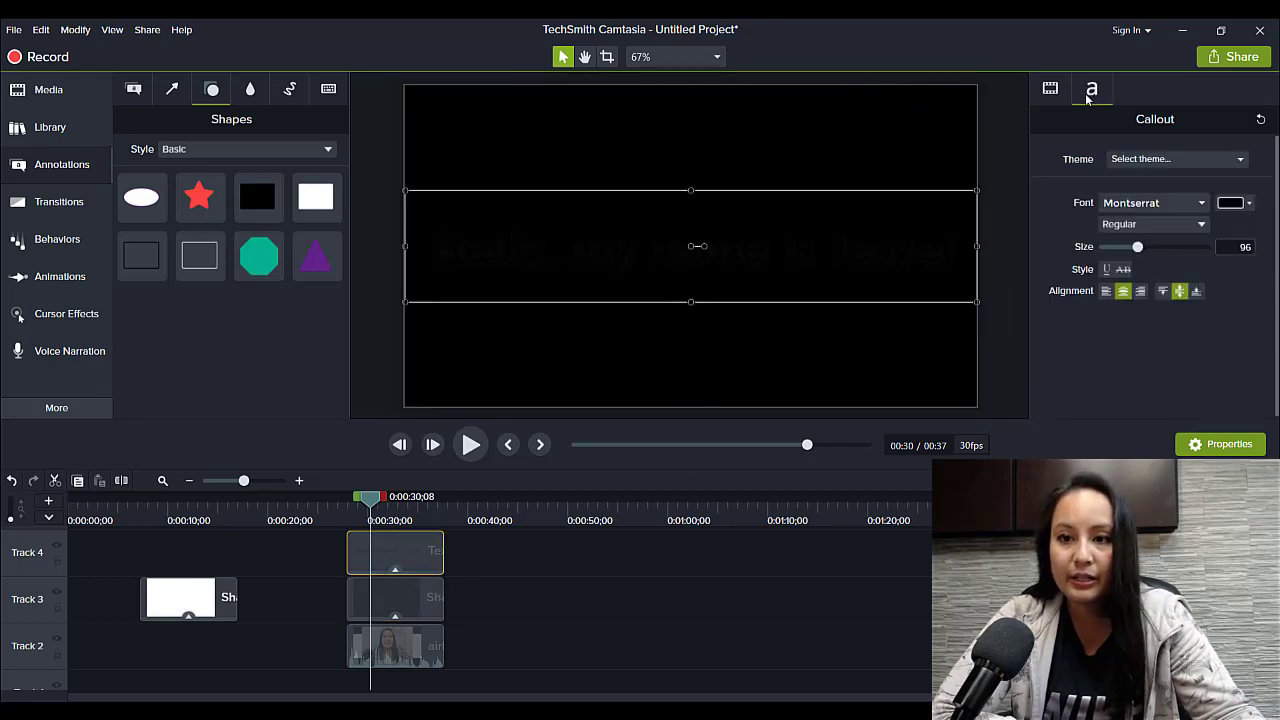
left_click(1250, 204)
left_click(1110, 286)
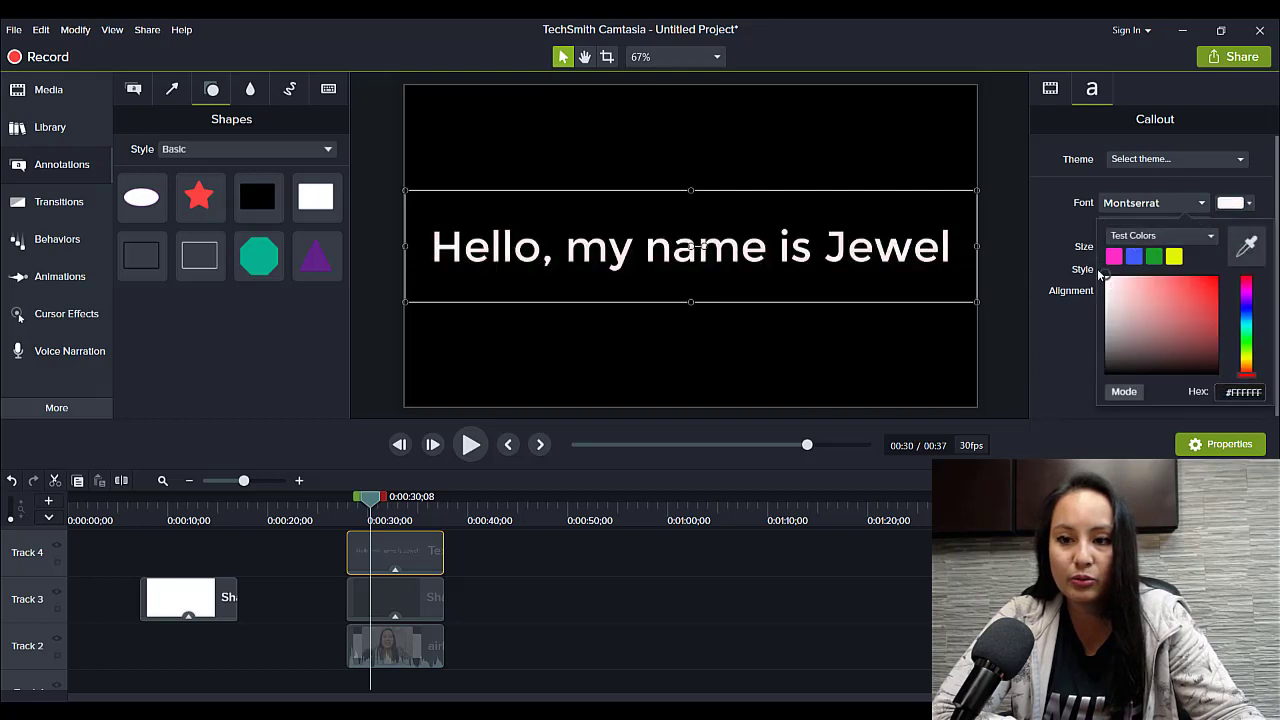
left_click(1009, 300)
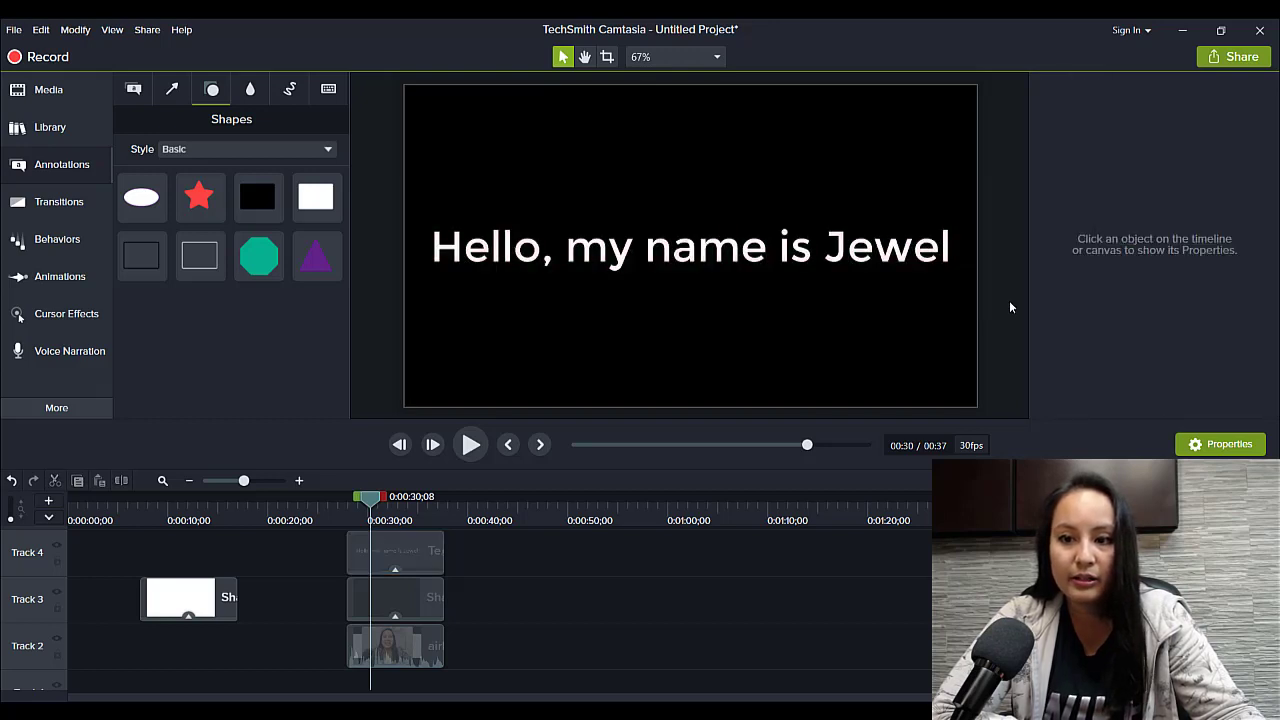
left_click(406, 602)
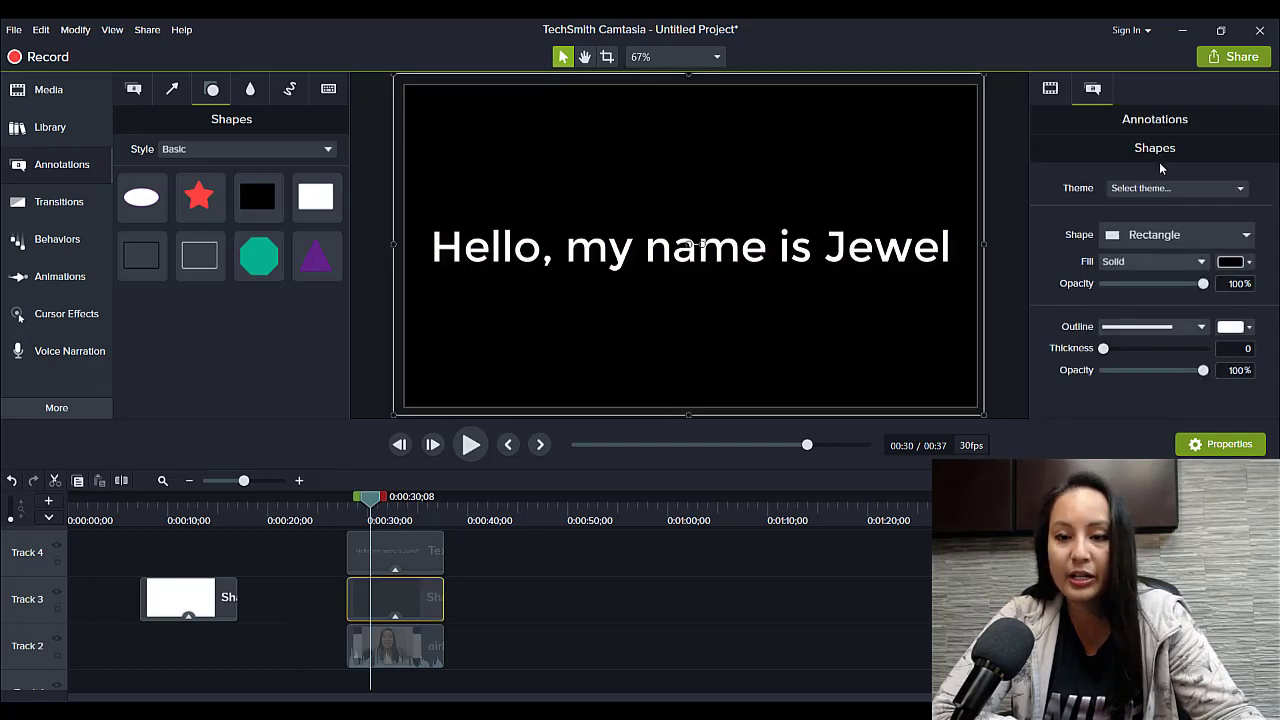
- Lower the black rectangle's opacity to about 60%, comparing the dimmed and undimmed video
left_click(1051, 90)
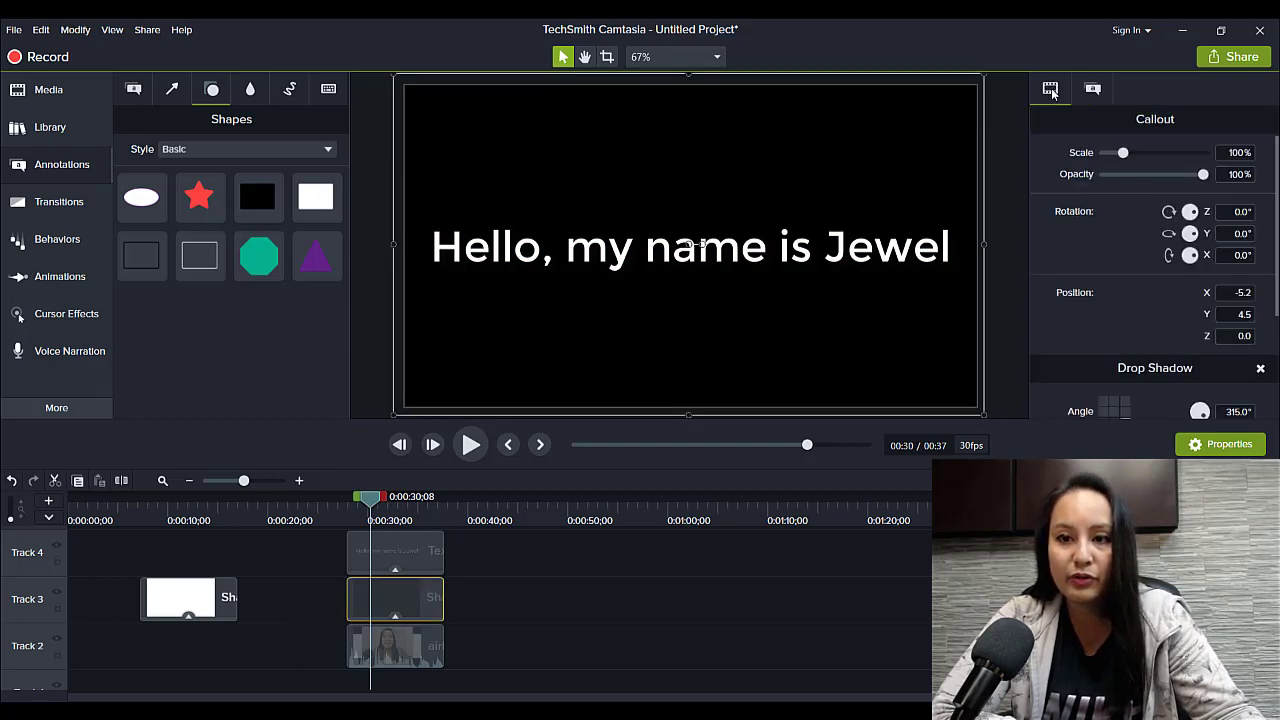
left_click_drag(1197, 178, 1178, 182)
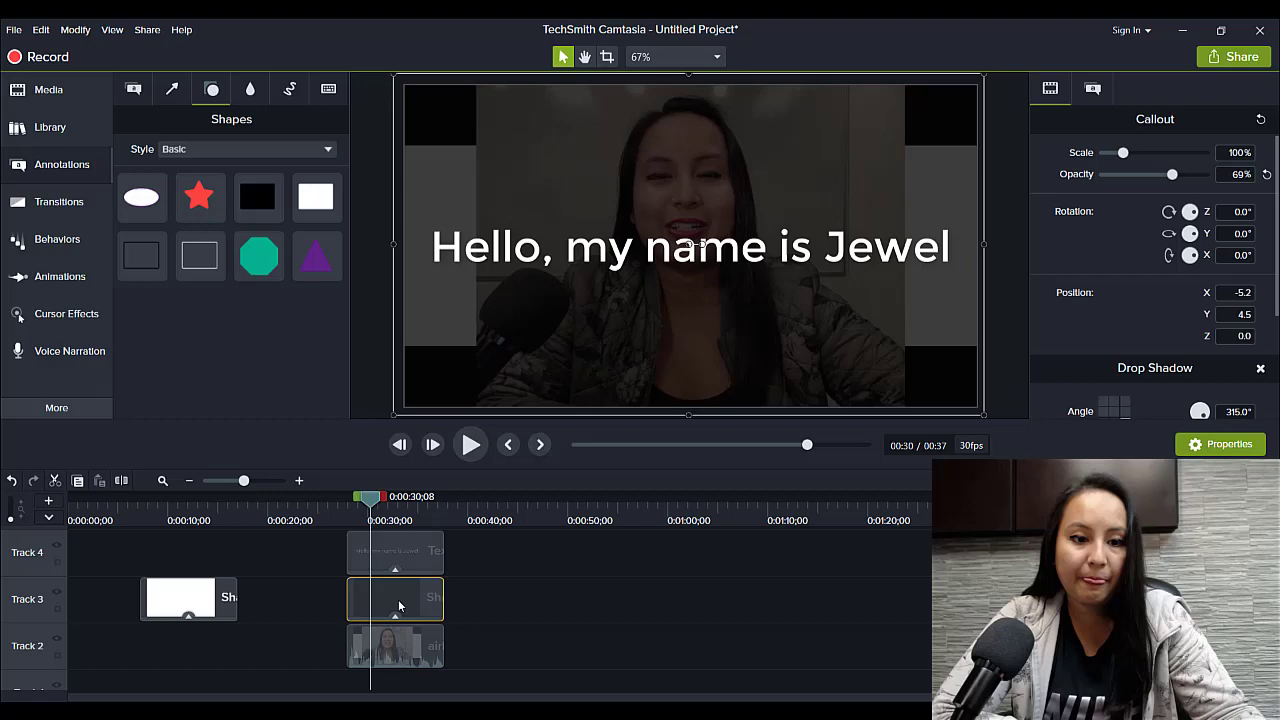
left_click_drag(370, 597, 546, 612)
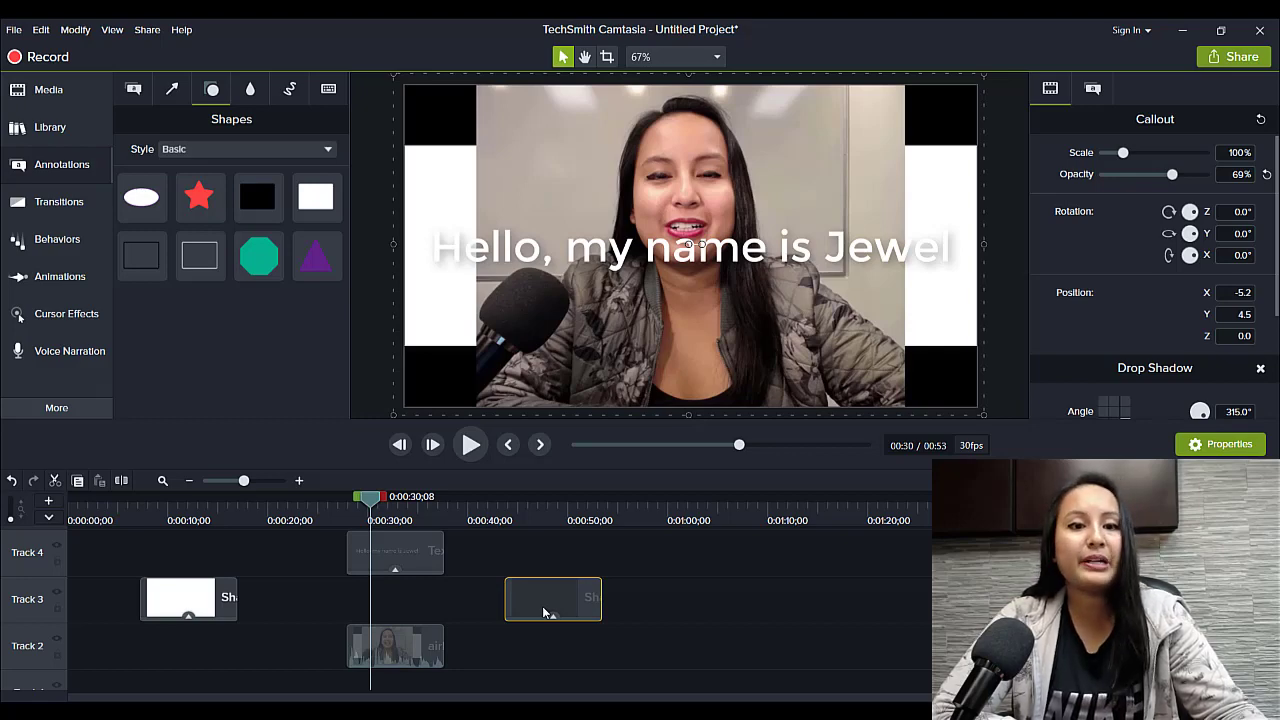
left_click_drag(545, 612, 370, 587)
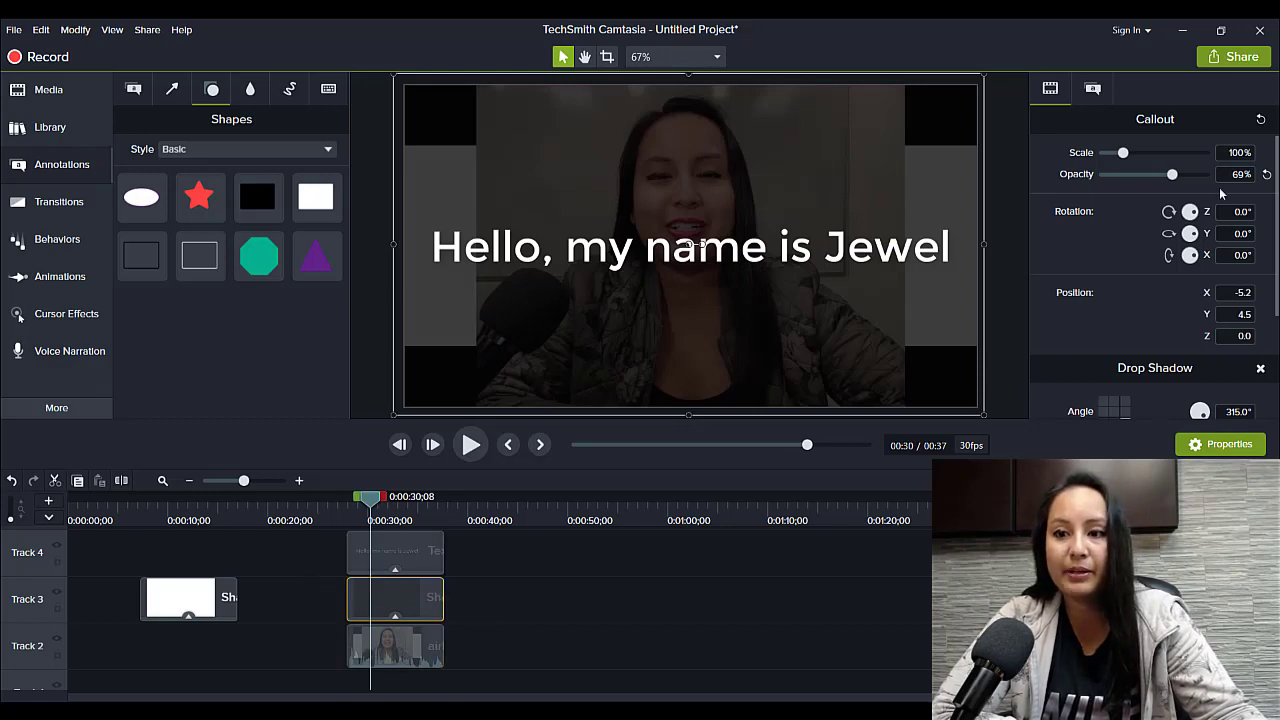
mouse_move(1172, 175)
left_mouse_down()
mouse_move(1148, 176)
mouse_move(1205, 177)
mouse_move(1090, 181)
mouse_move(1160, 176)
left_mouse_up()
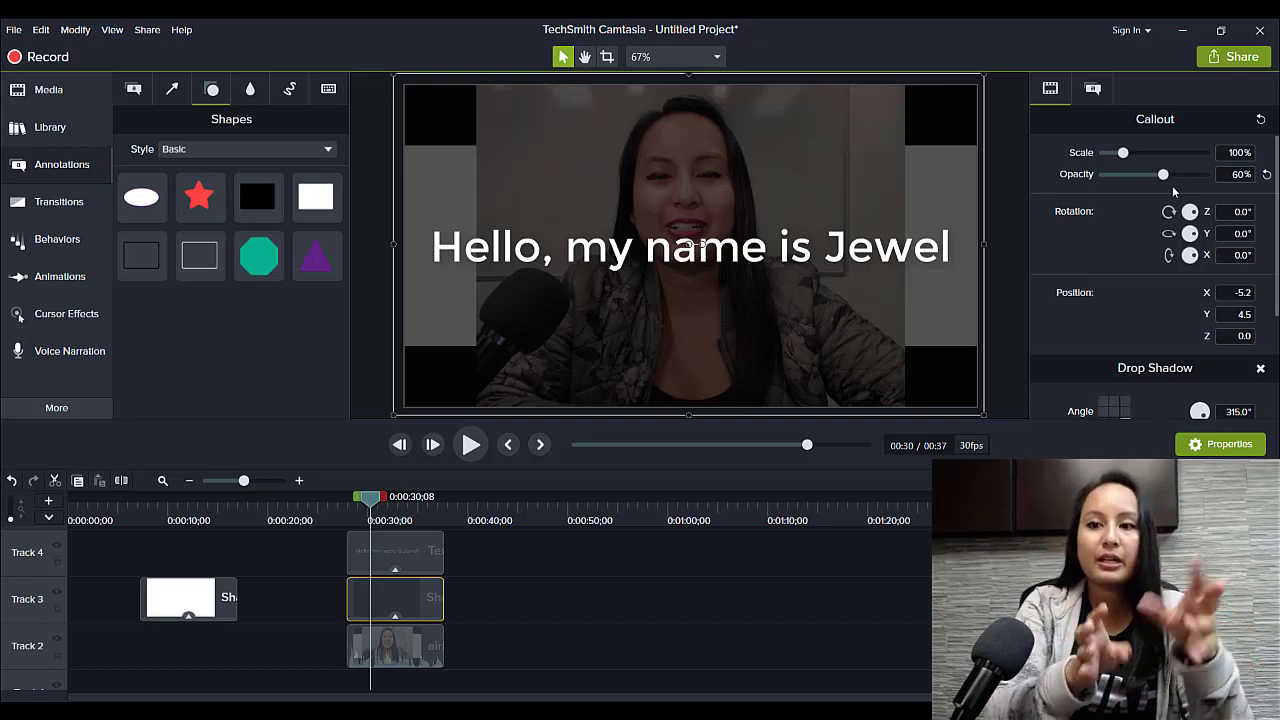
- Play the overlay from just before 0:28, then marquee-select the clips on Tracks 2–4
left_click(341, 512)
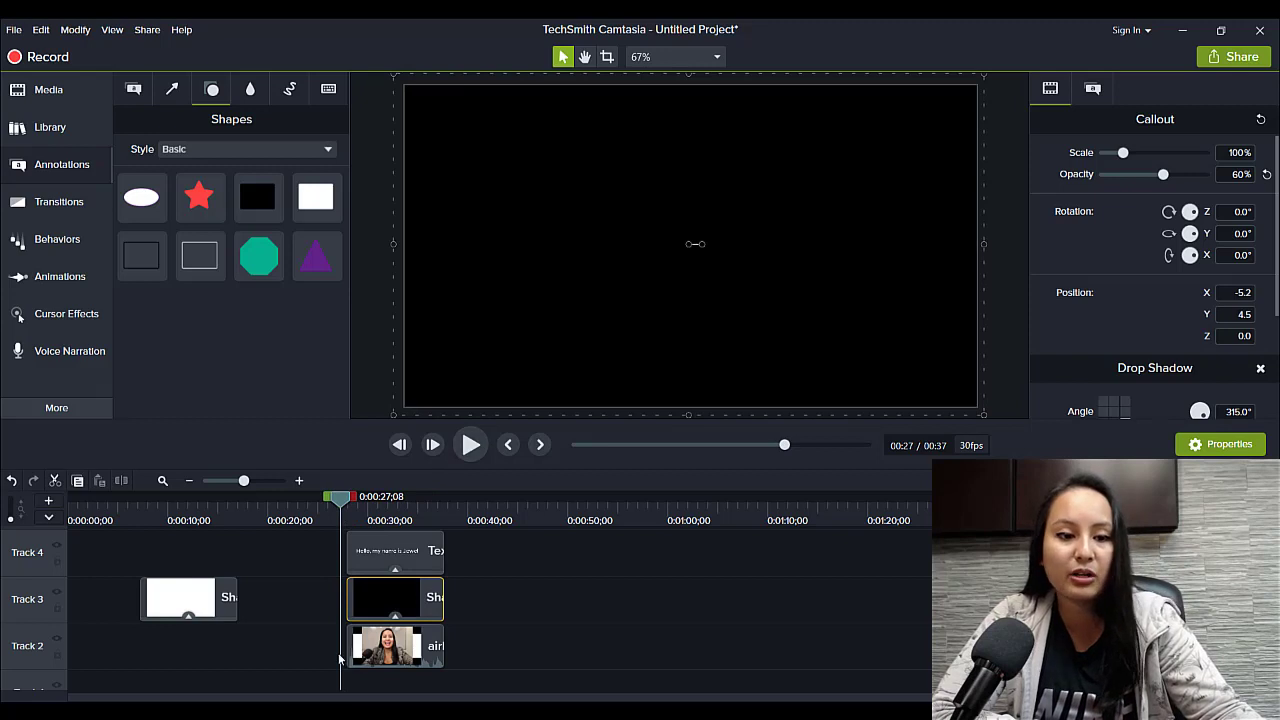
left_click(344, 558)
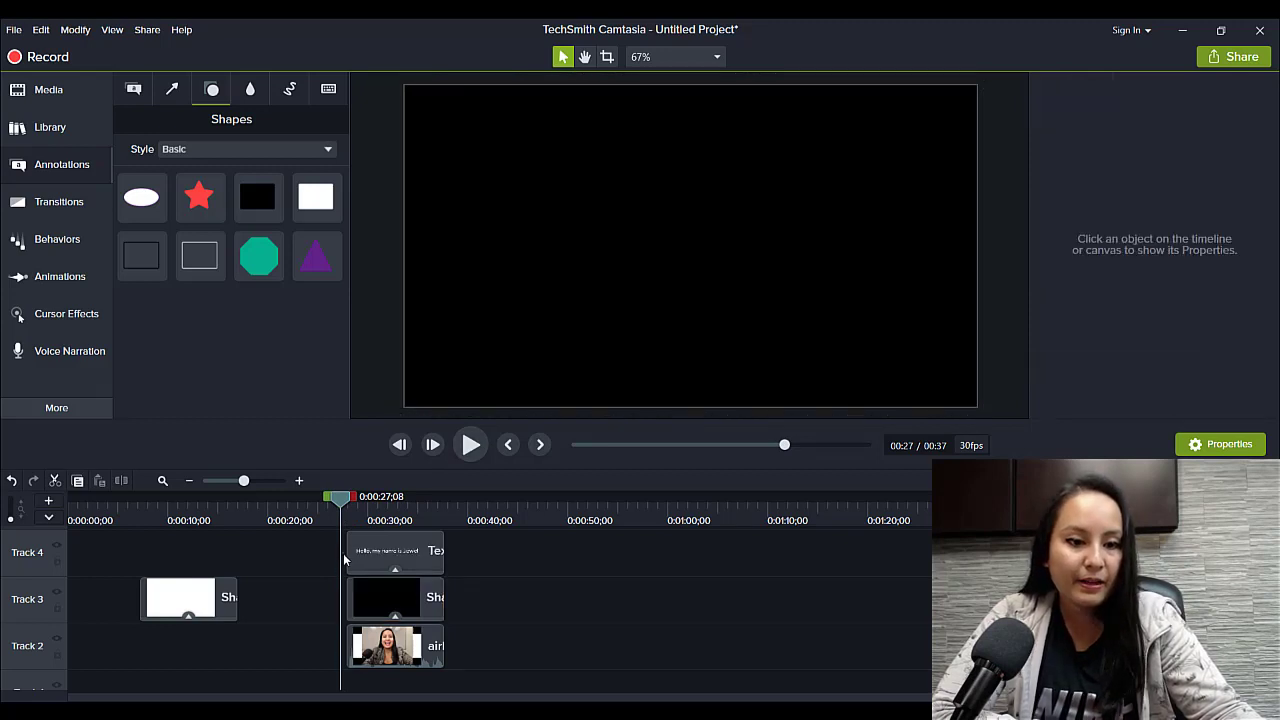
left_click(466, 444)
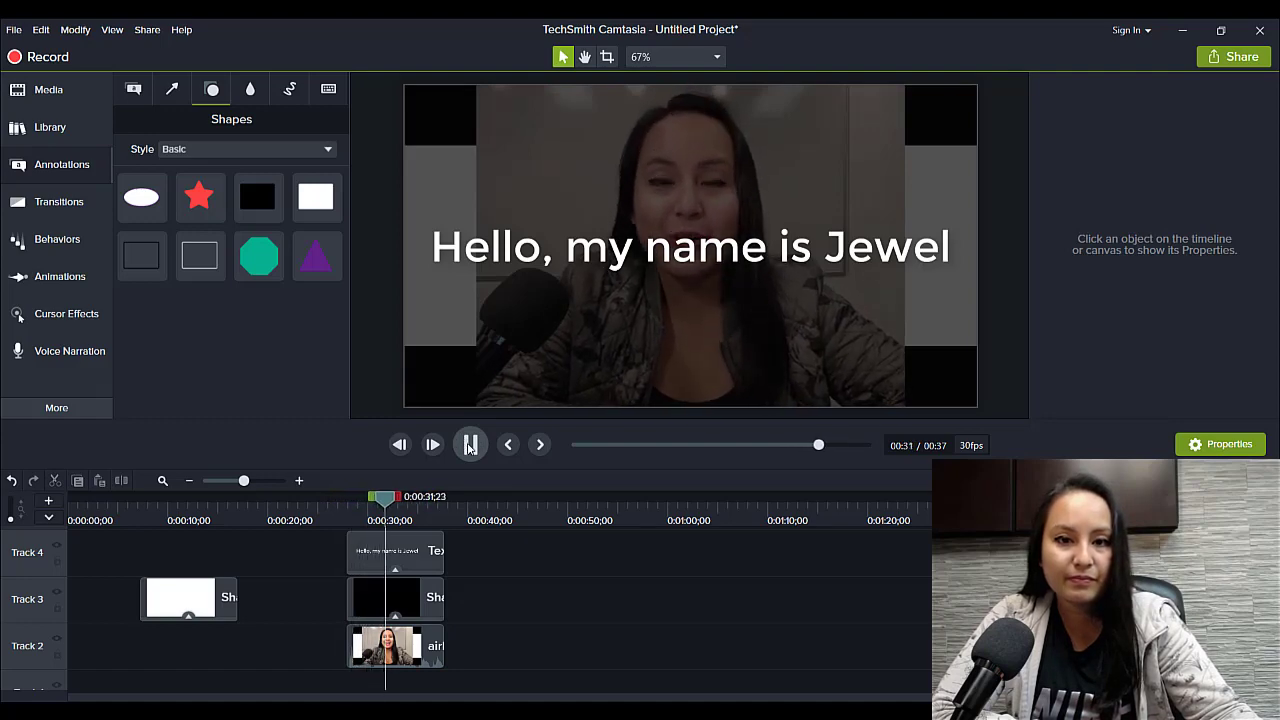
left_click(468, 445)
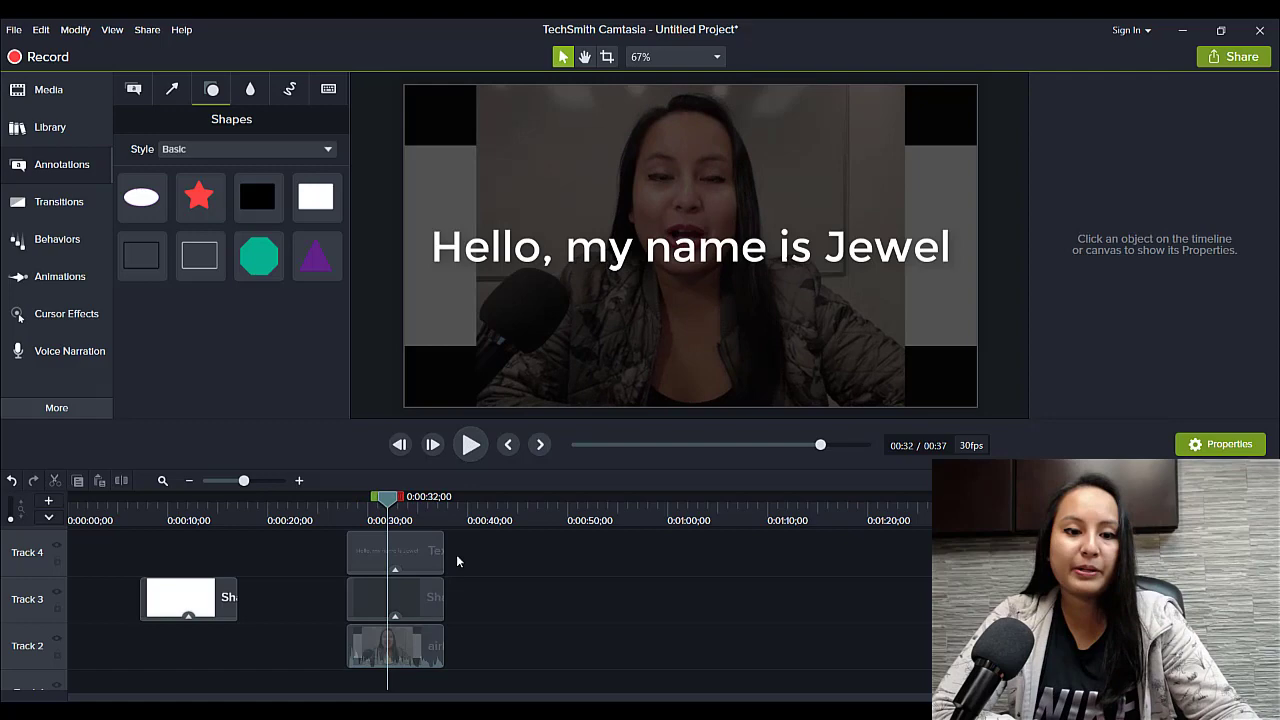
mouse_move(457, 556)
left_mouse_down()
mouse_move(417, 628)
mouse_move(420, 572)
left_mouse_up()
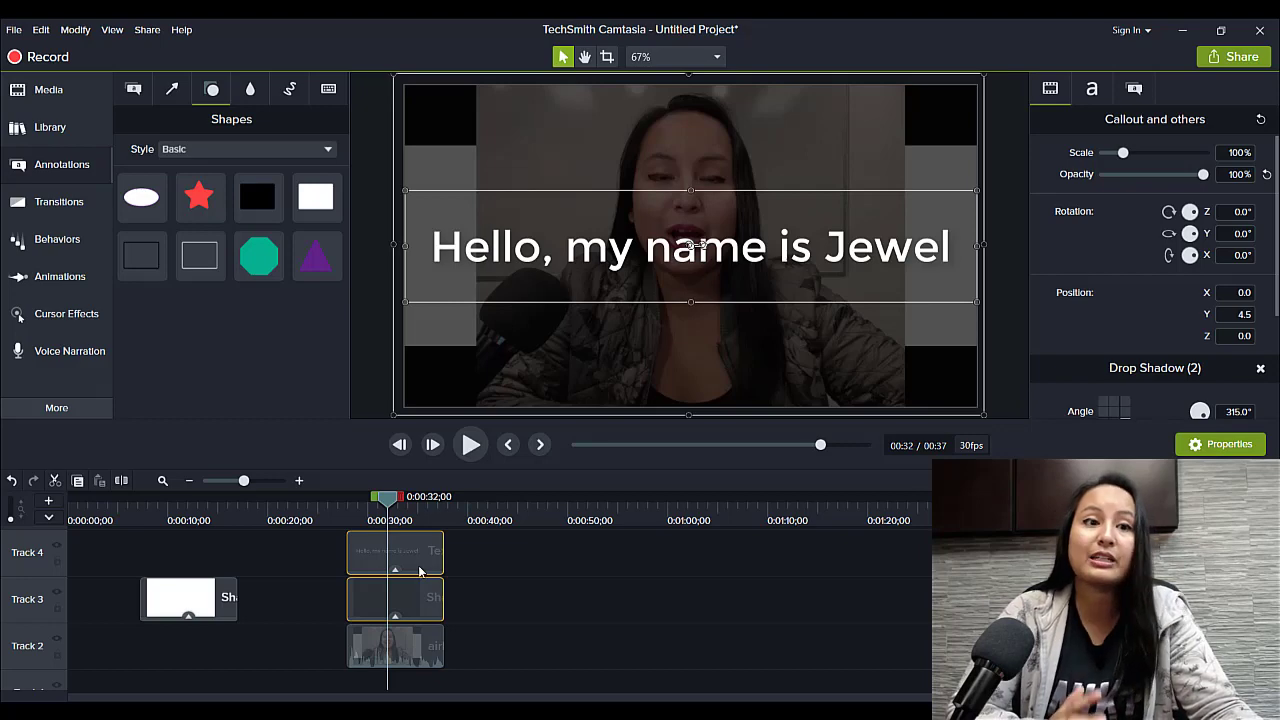
left_click_drag(420, 571, 309, 539)
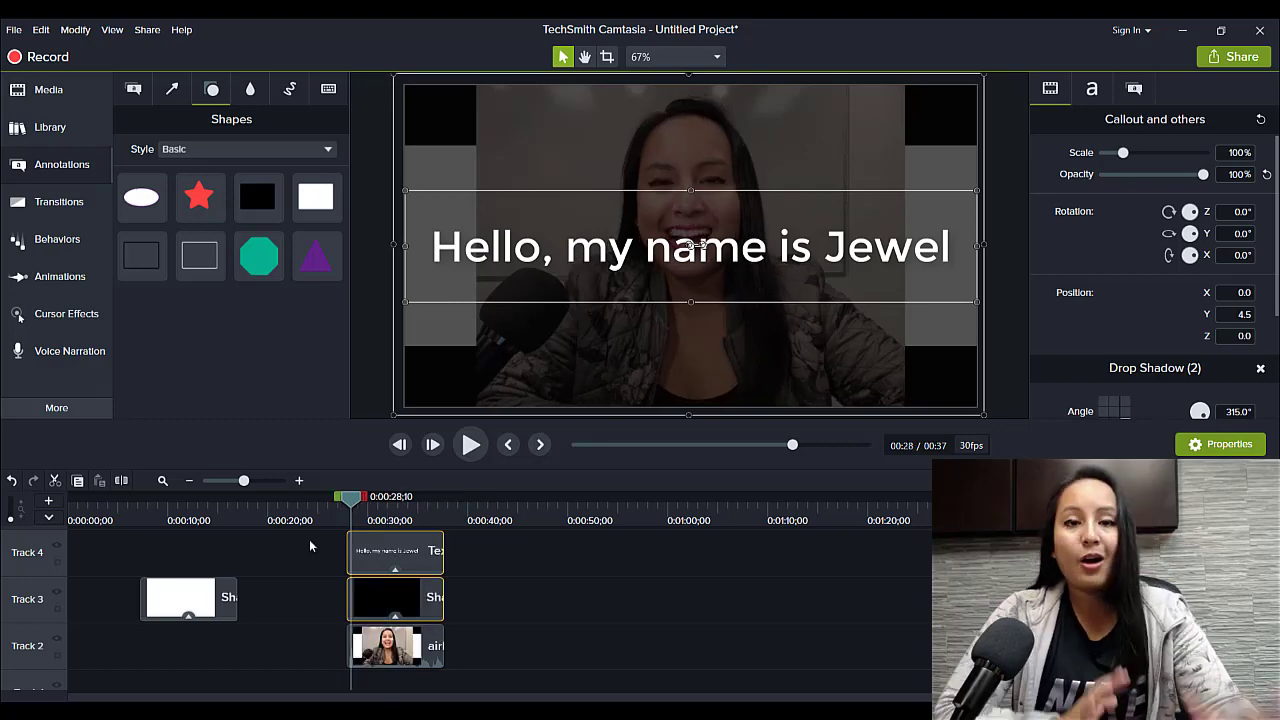